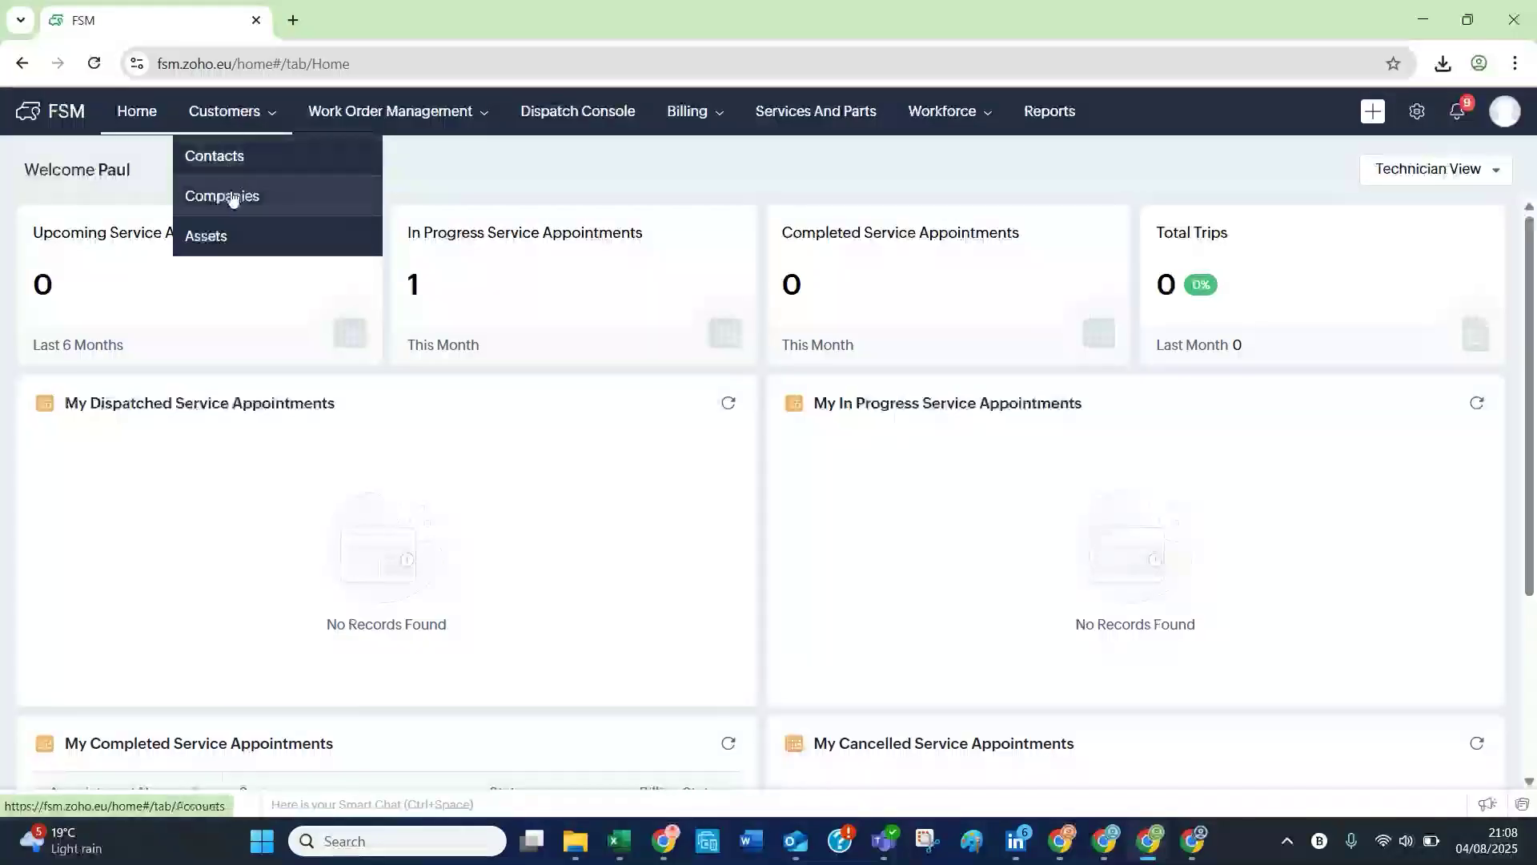
# Start a data import for companies and upload the sample companiesFSM file from Downloads as the Companies file
pyautogui.click(232, 200)
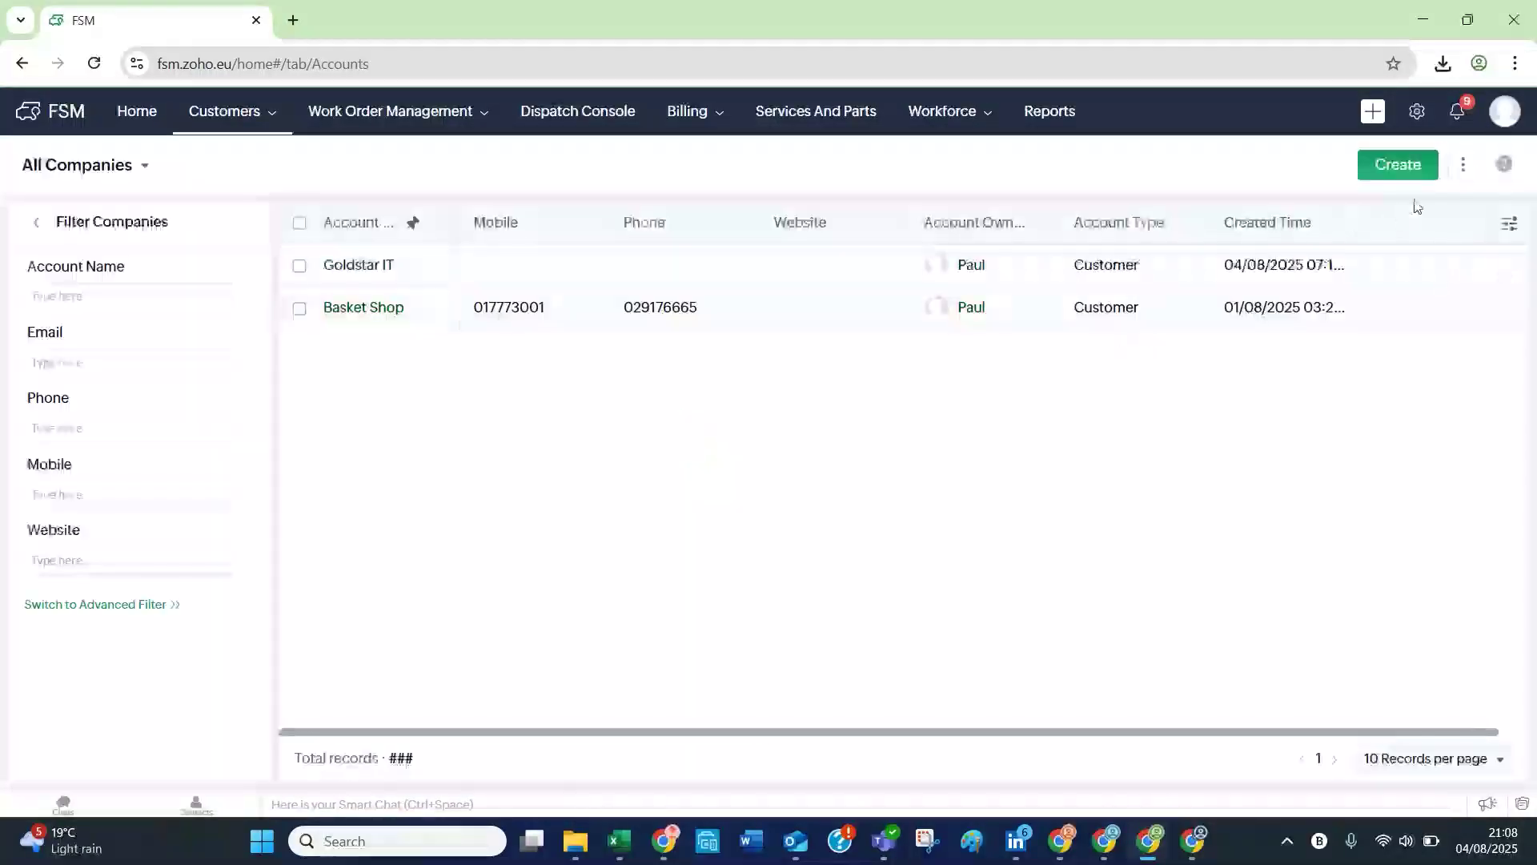
pyautogui.click(1464, 166)
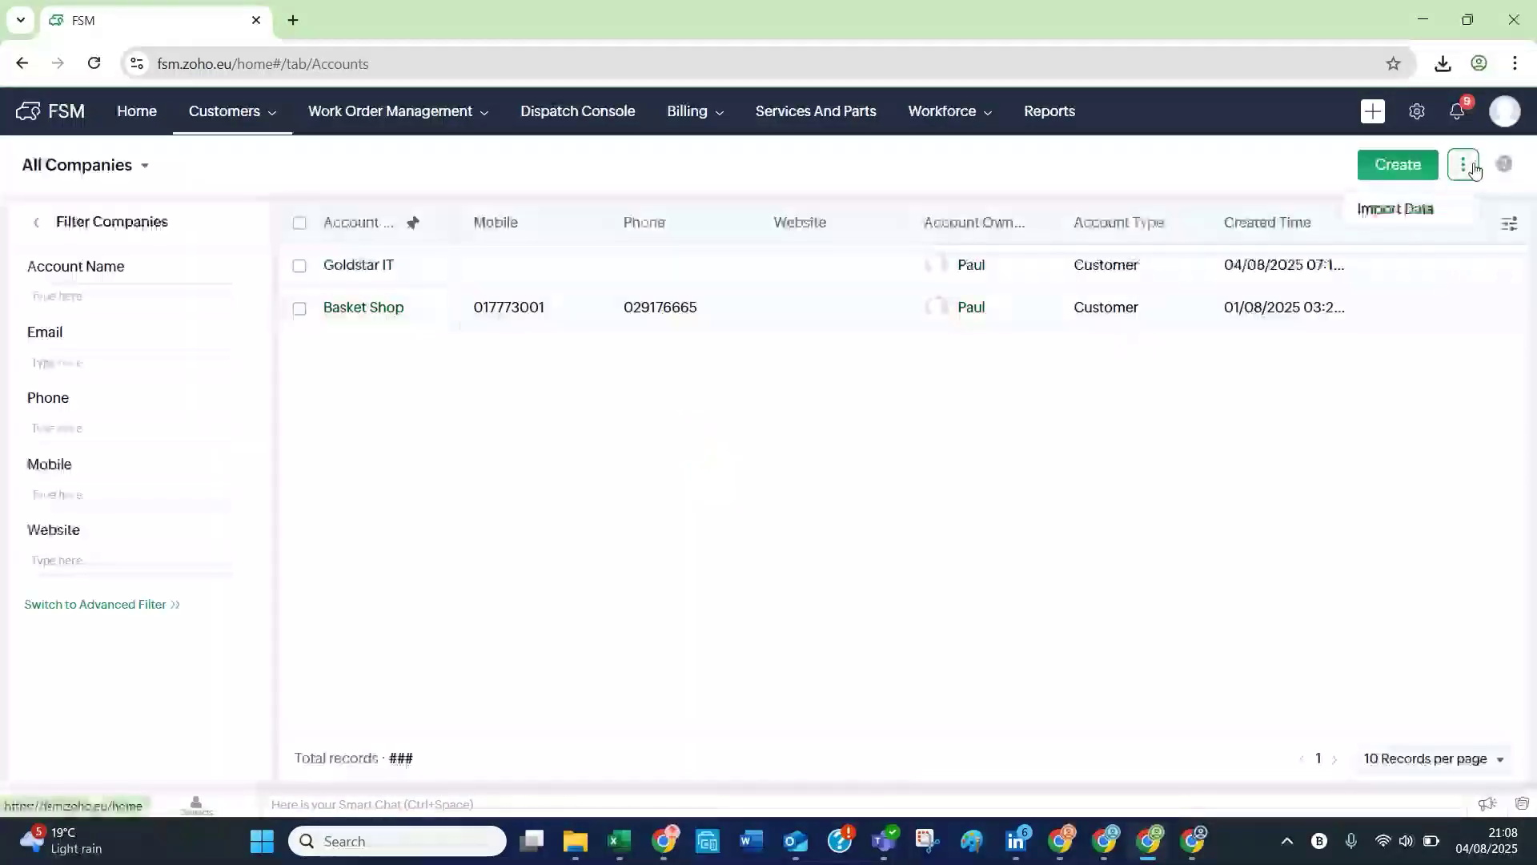
pyautogui.click(1408, 214)
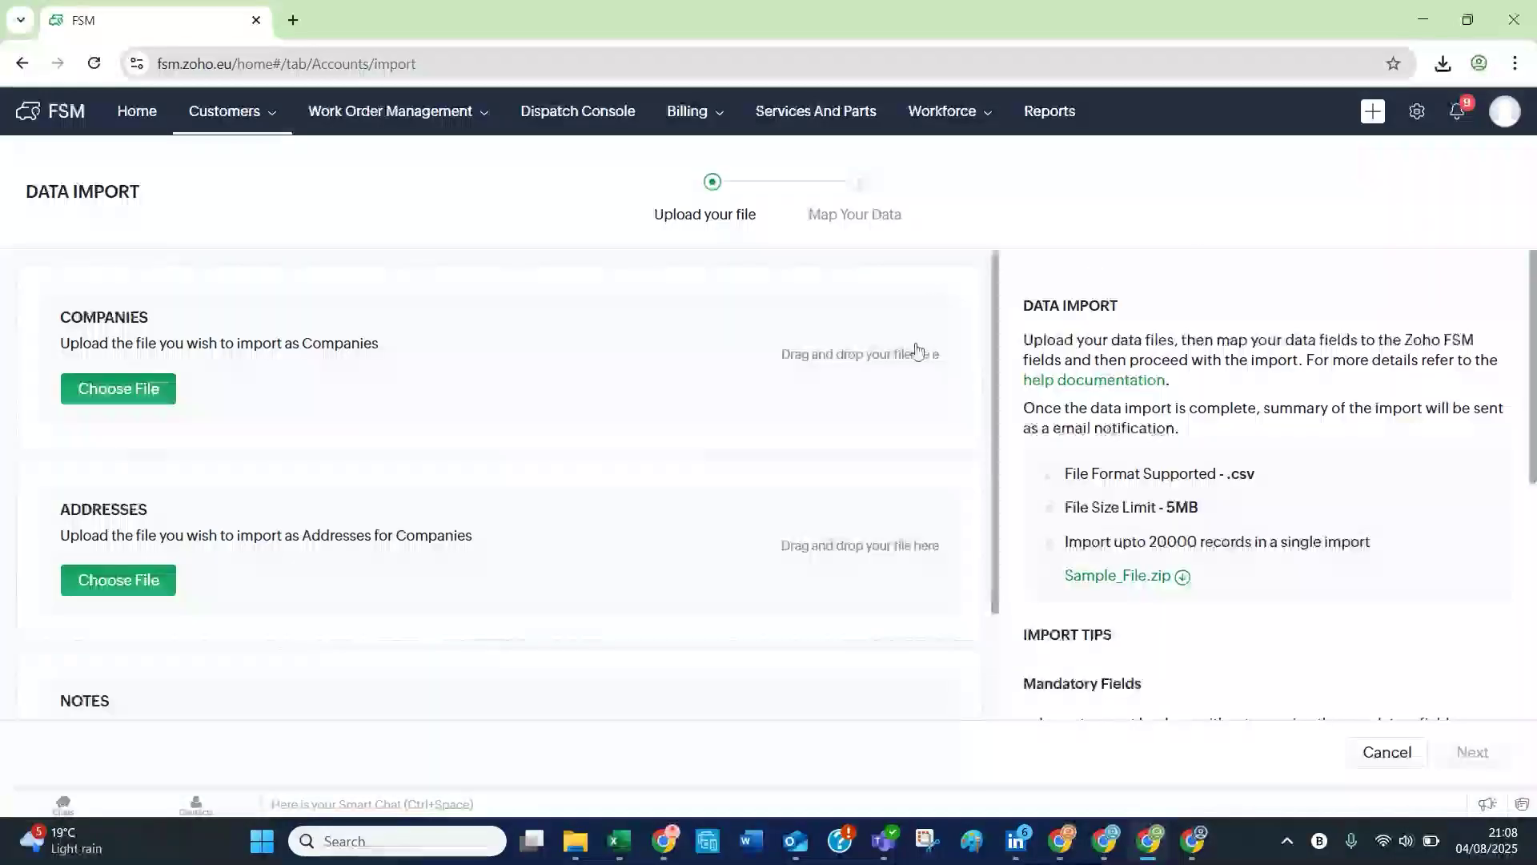
pyautogui.click(142, 396)
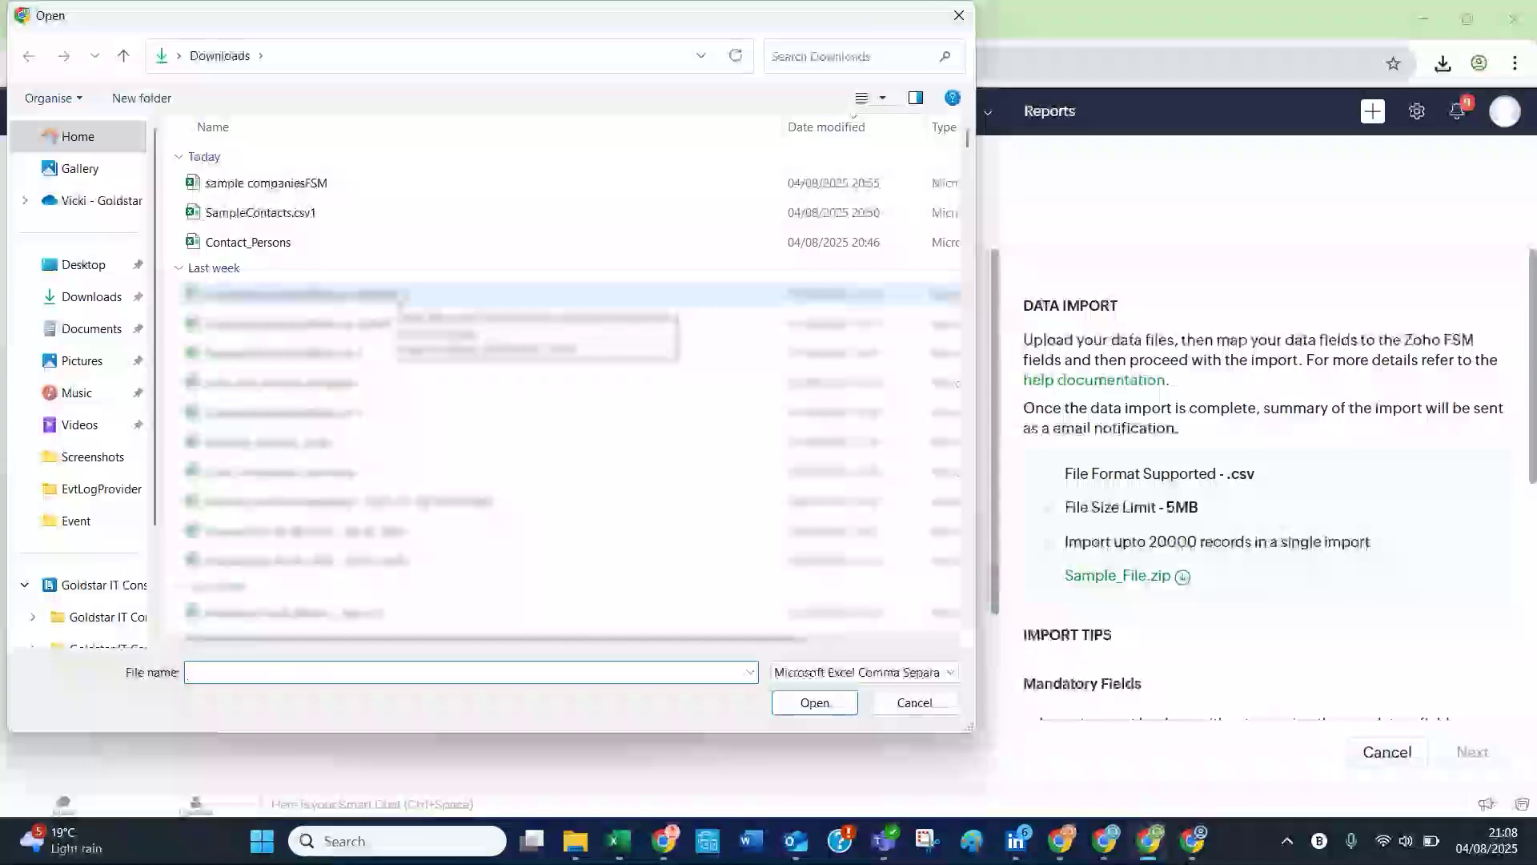
pyautogui.click(323, 190)
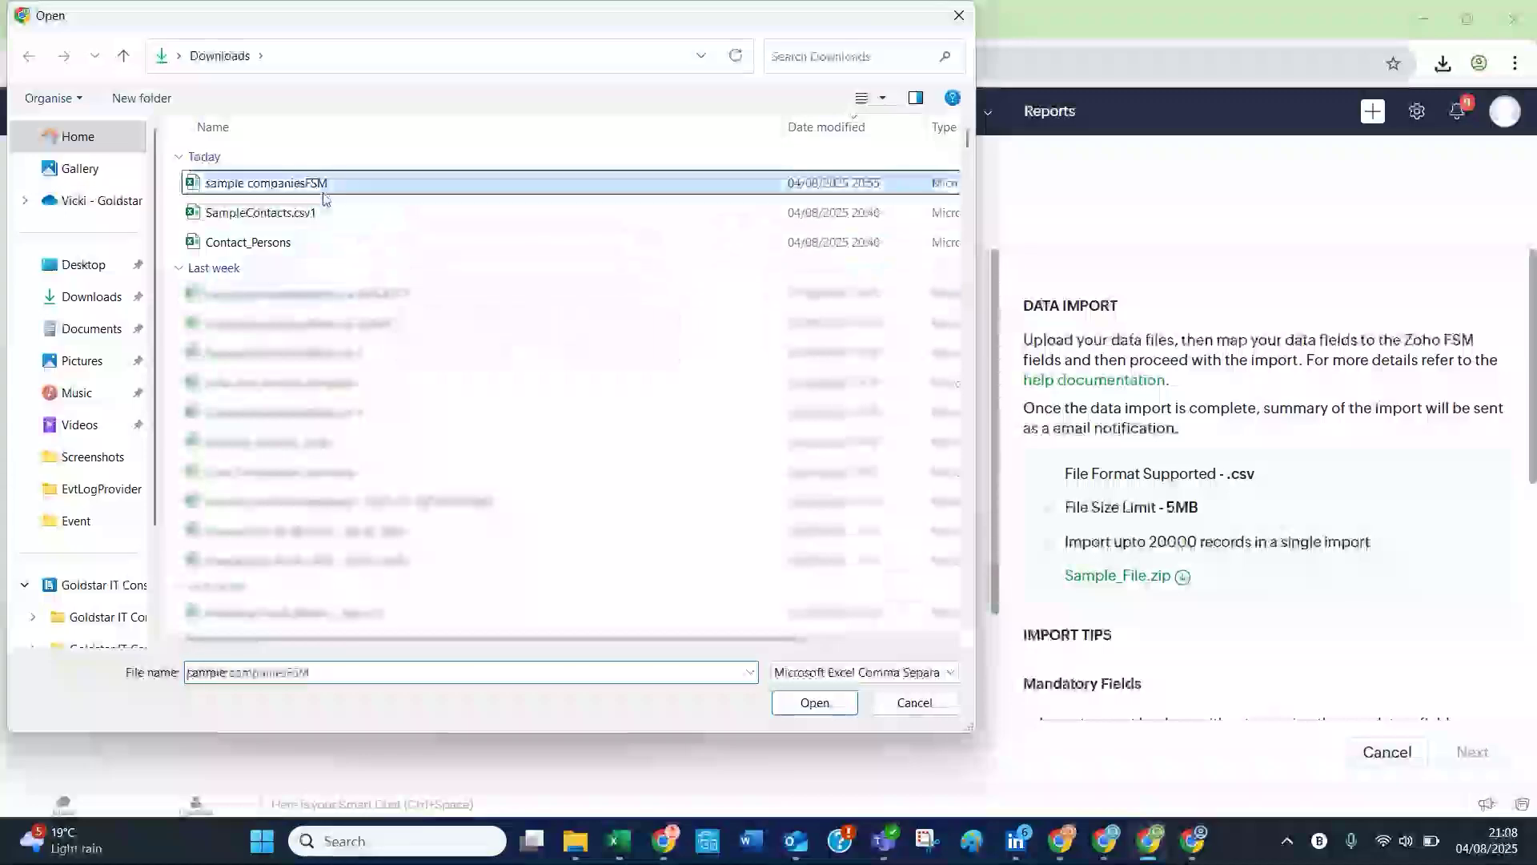
pyautogui.click(815, 702)
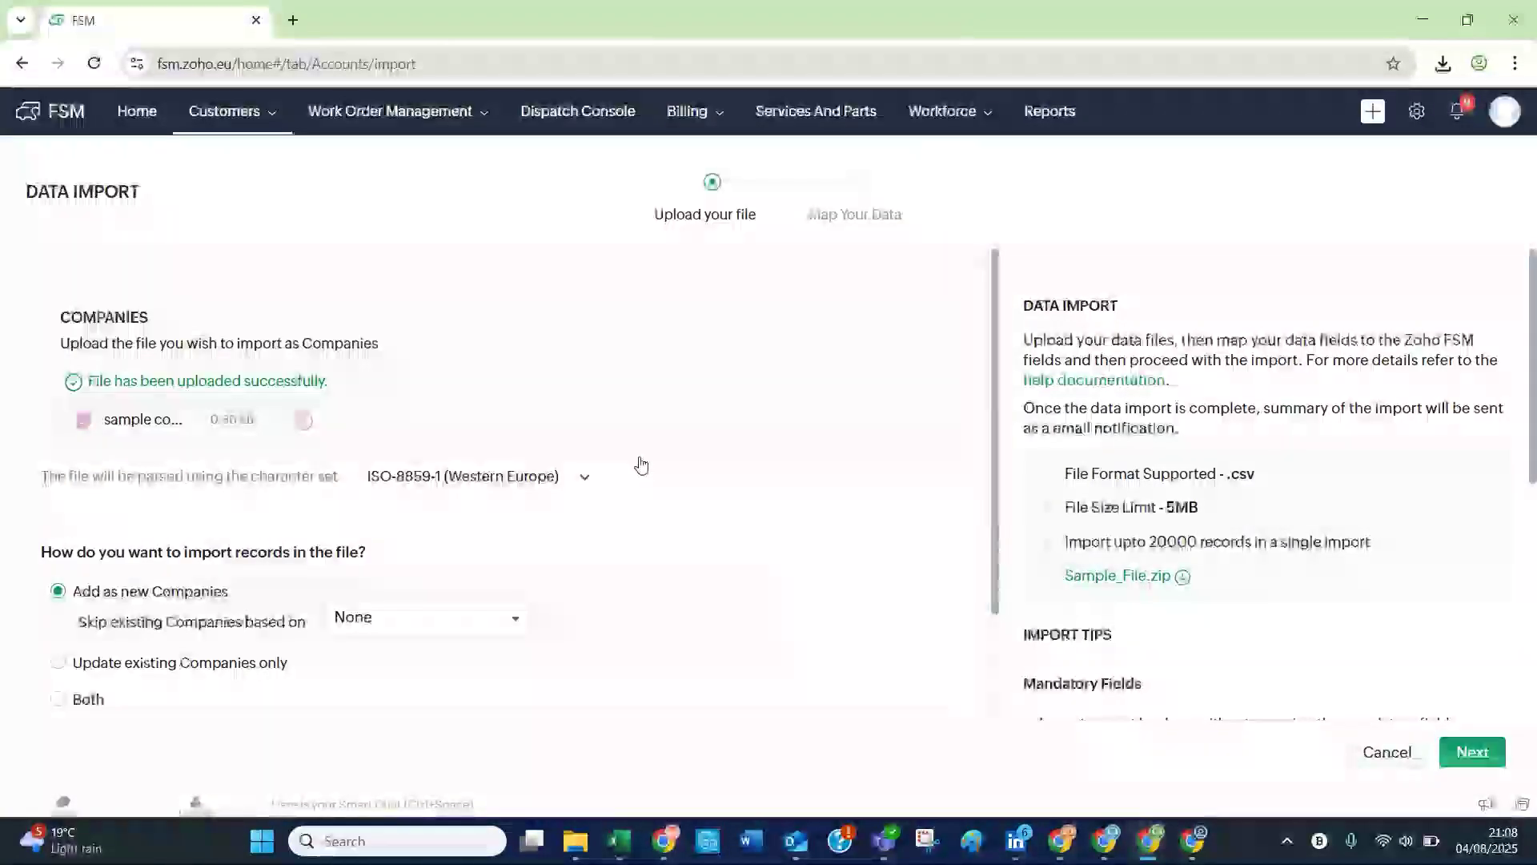
# Switch to Excel to examine the columns and records in sample companiesFSM, and return to the import page in the browser
pyautogui.moveTo(622, 853)
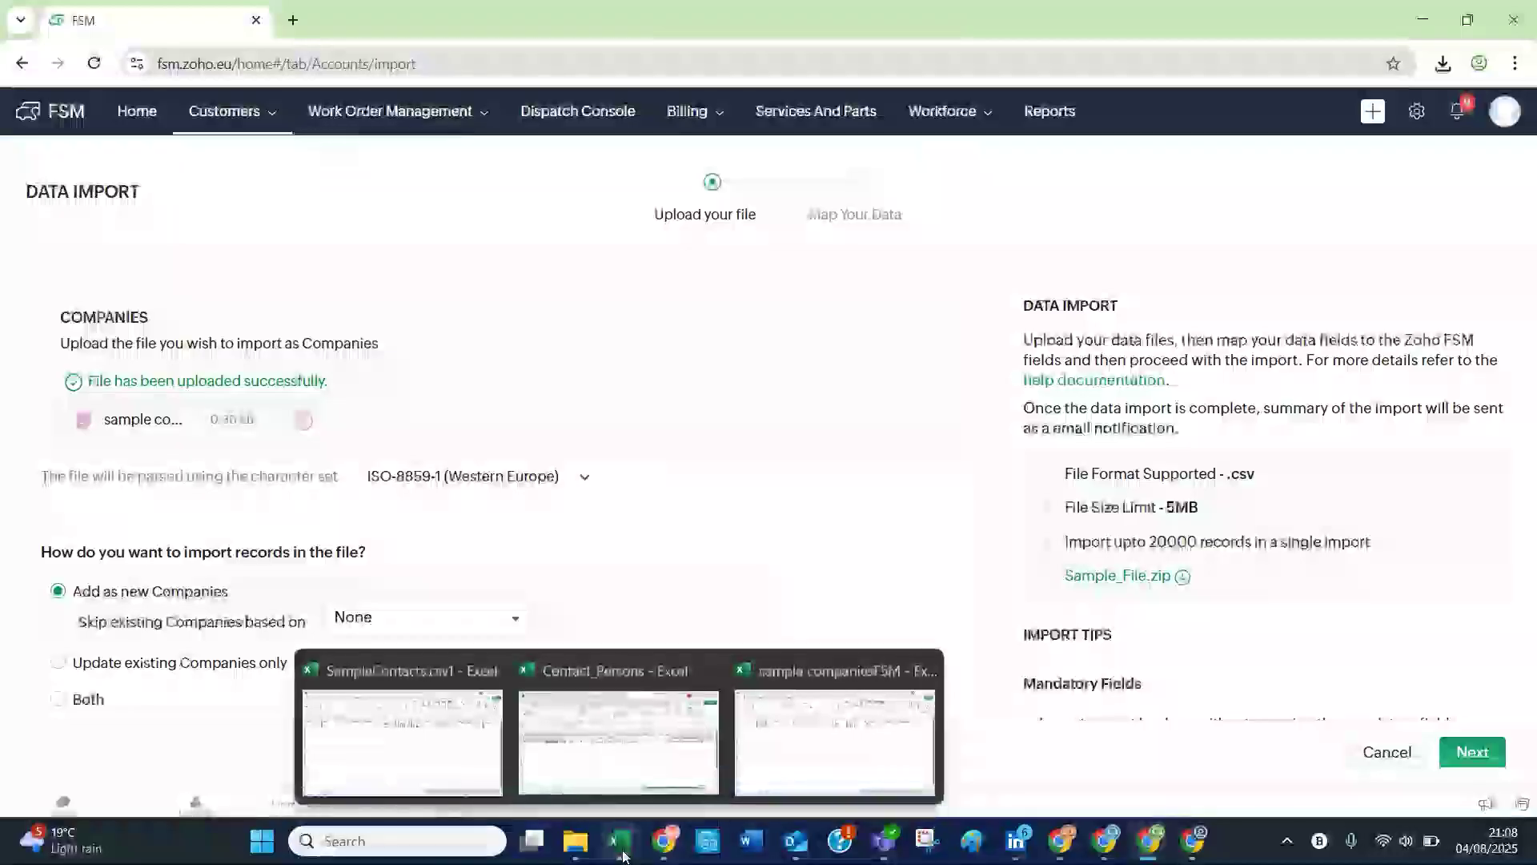
pyautogui.click(757, 709)
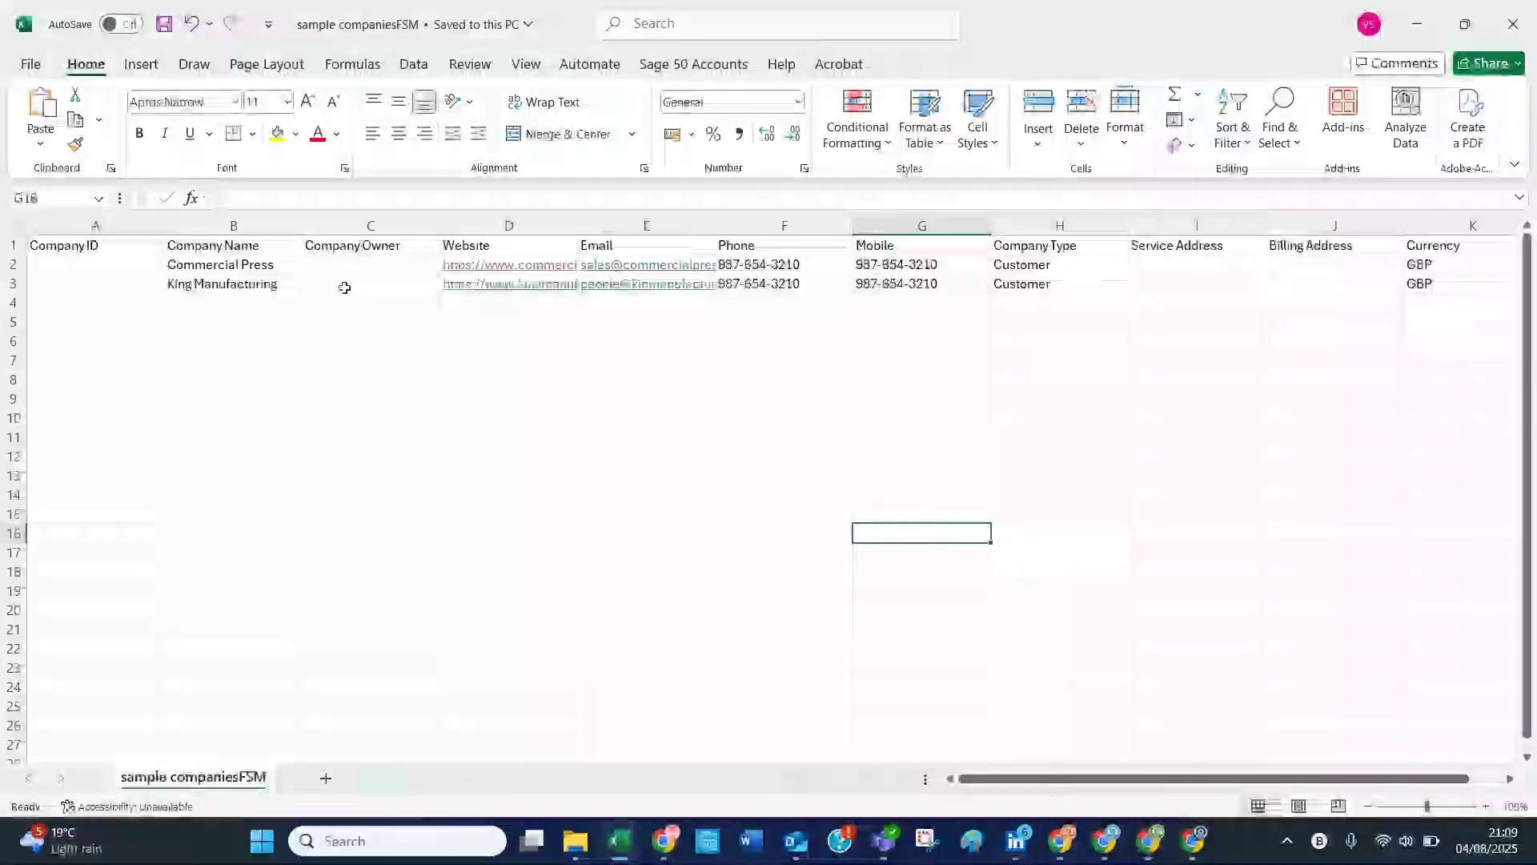
pyautogui.click(345, 317)
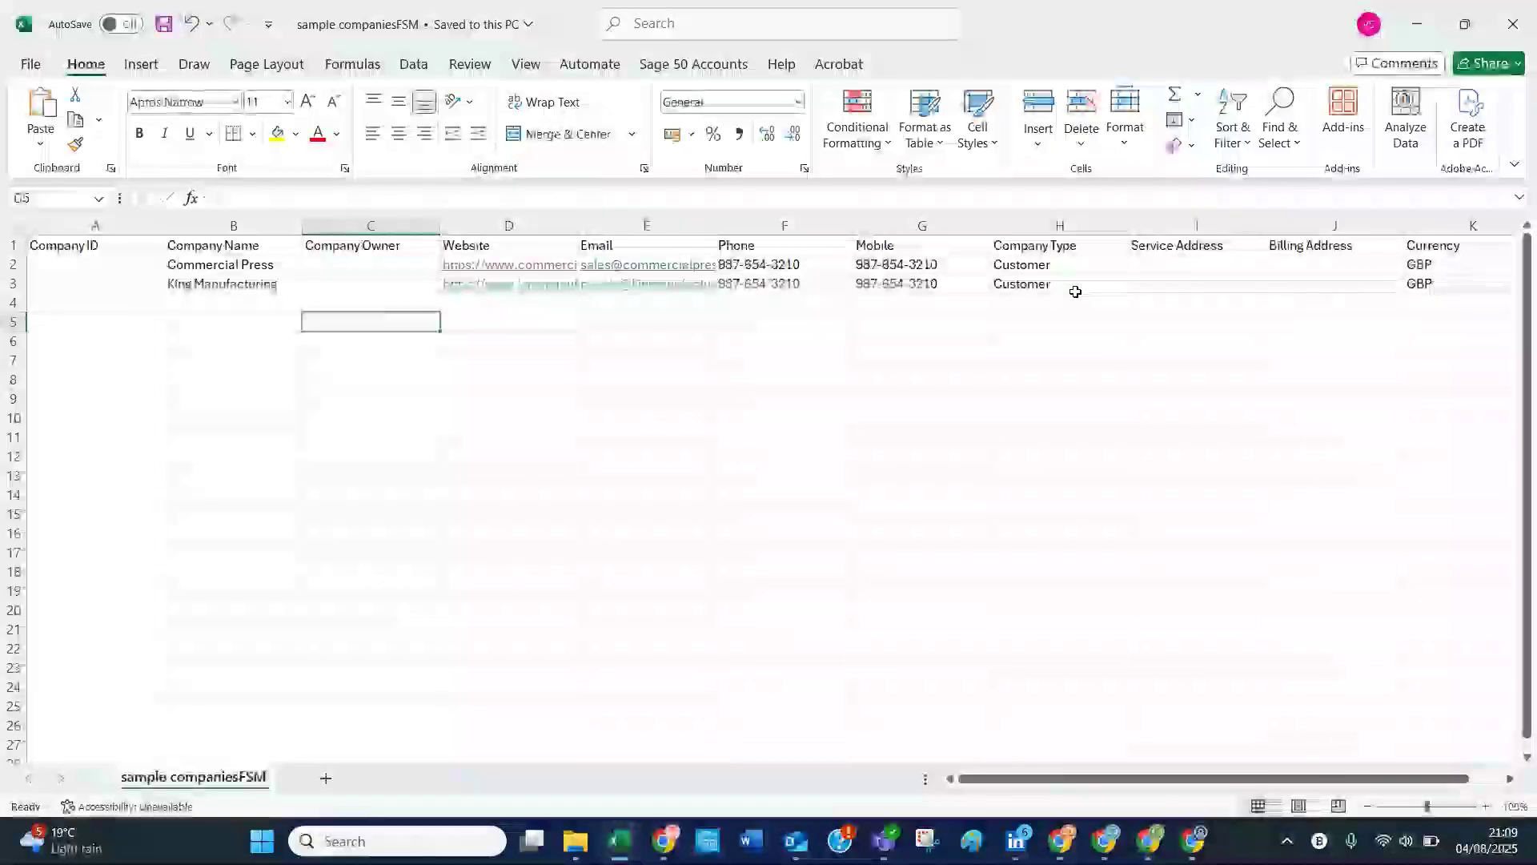
pyautogui.hscroll(1, 1076, 291)
pyautogui.hscroll(1, 960, 316)
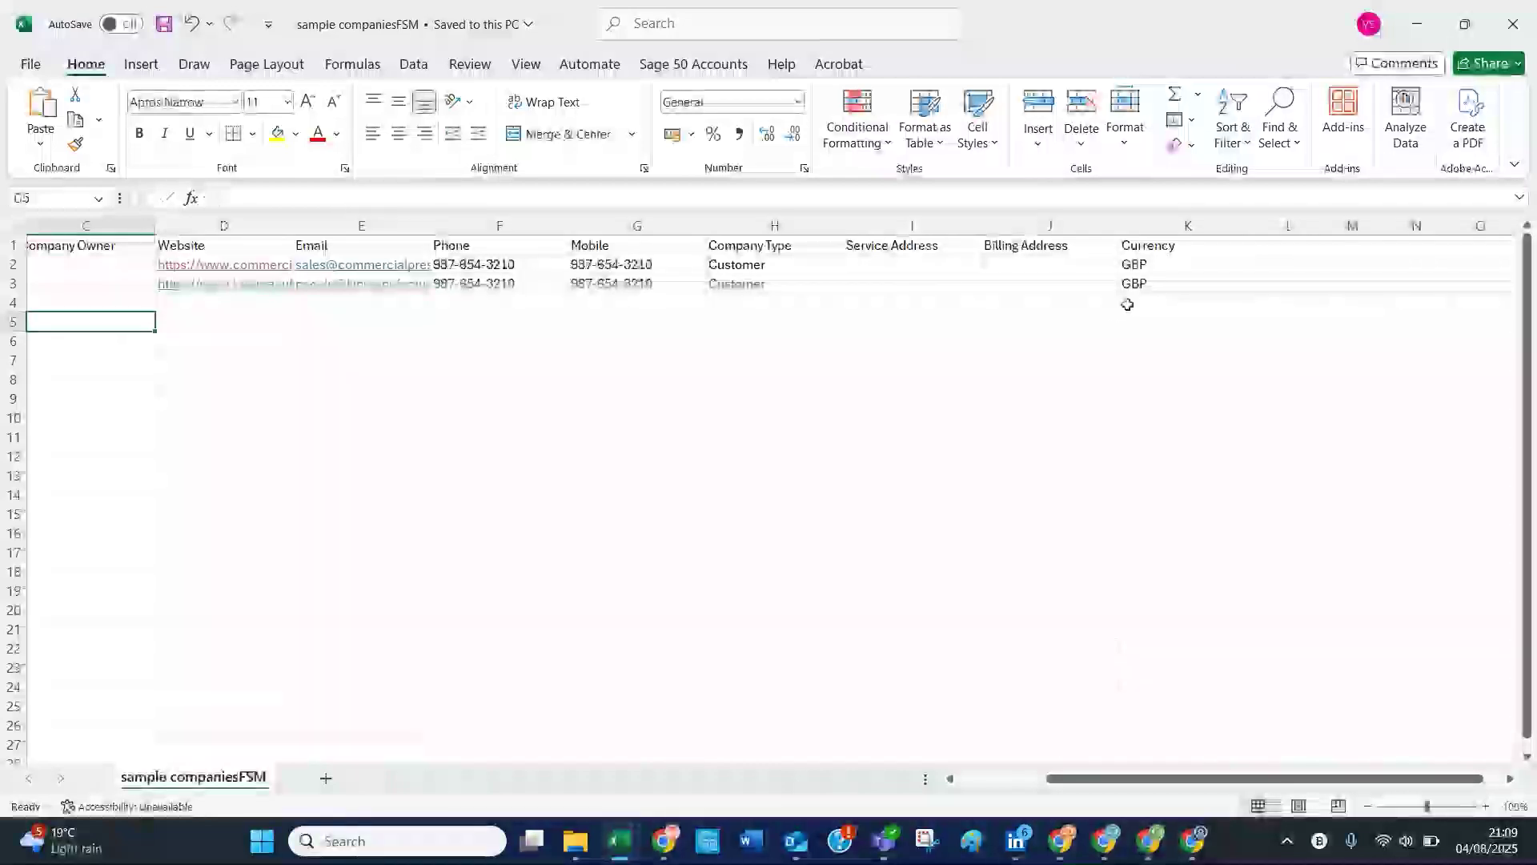
pyautogui.hscroll(-2, 1105, 309)
pyautogui.click(1416, 23)
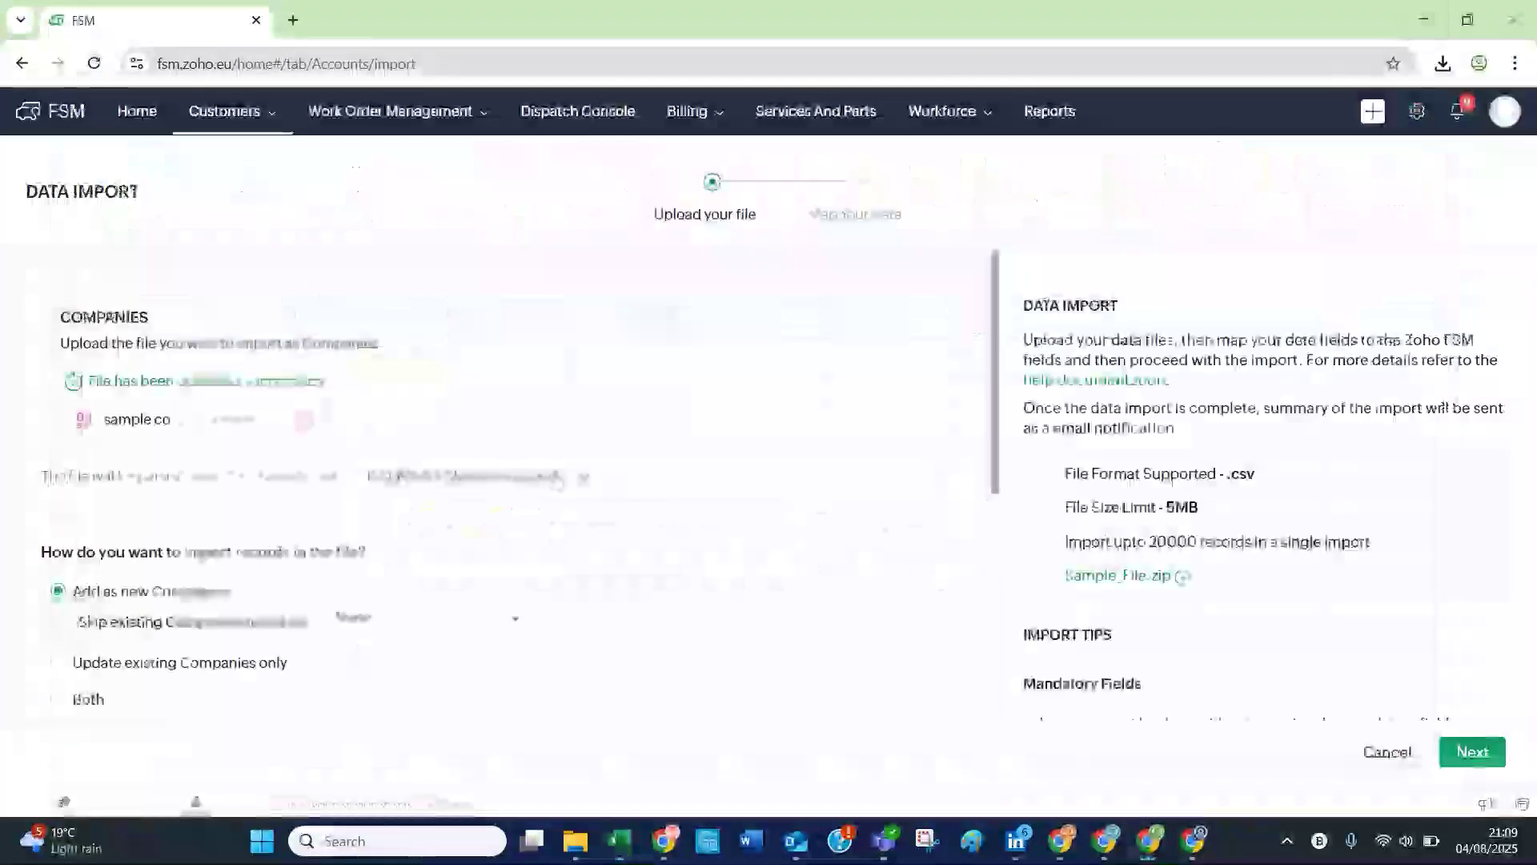
# Review the criteria for skipping existing companies and continue to field mapping with Add as new Companies selected, without address or notes files
pyautogui.scroll(-2, 512, 480)
pyautogui.scroll(-2, 397, 382)
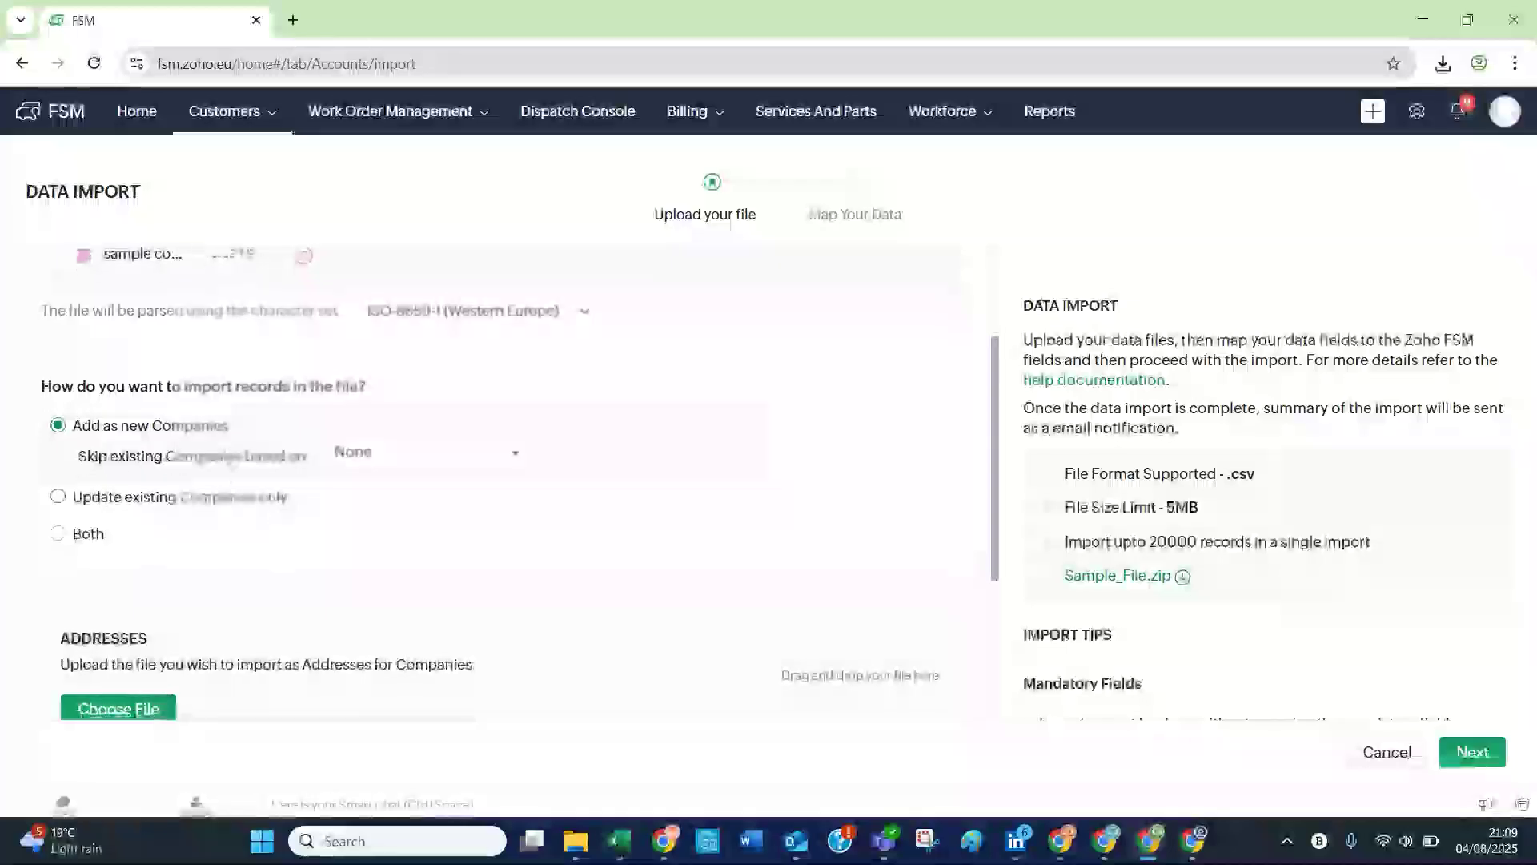
pyautogui.click(397, 376)
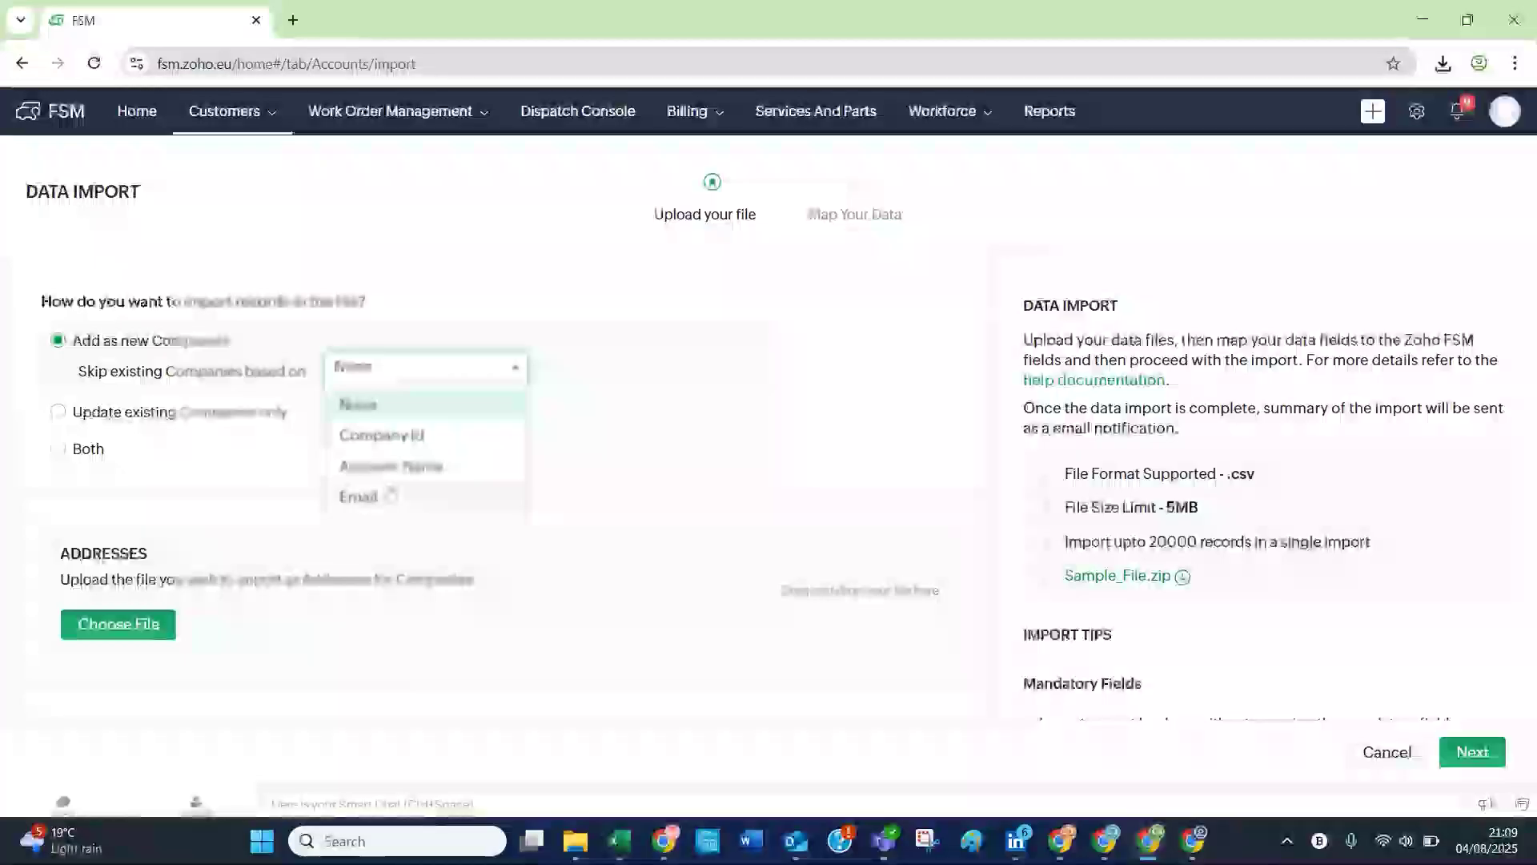
pyautogui.scroll(-3, 391, 496)
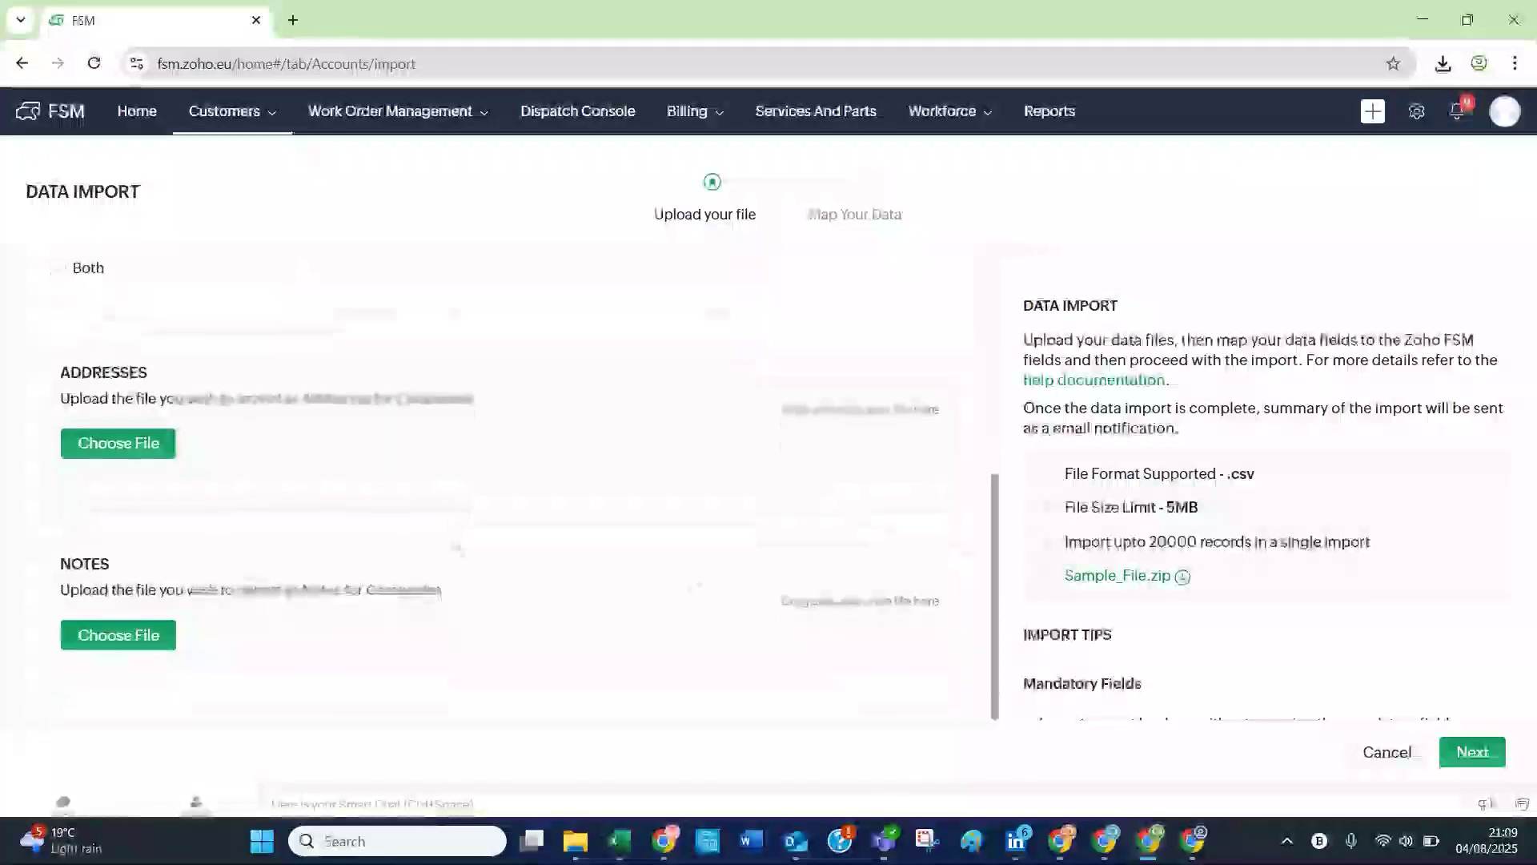
pyautogui.click(1472, 752)
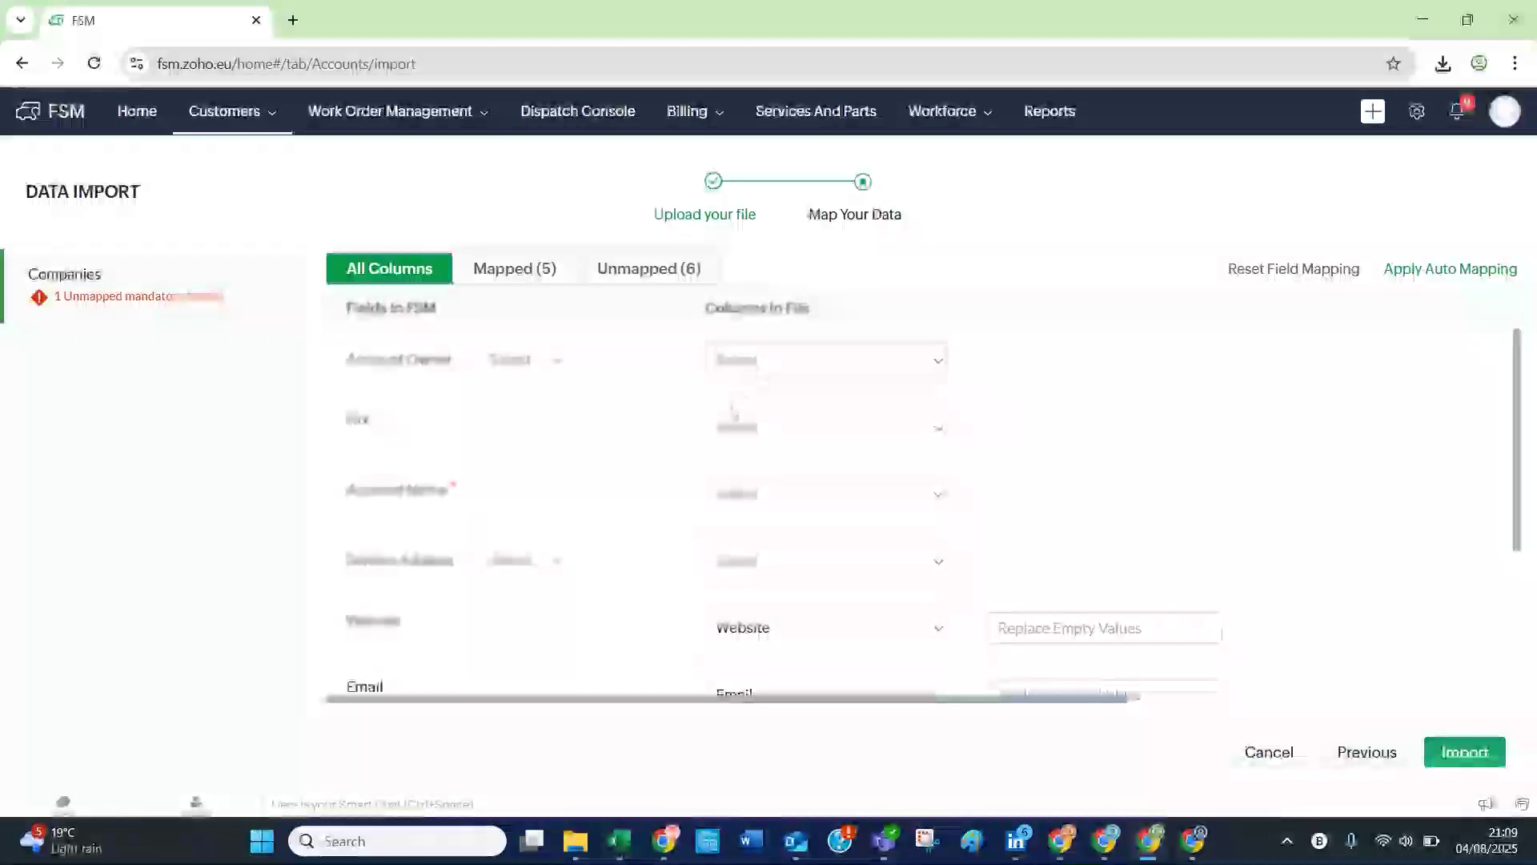
# Map the Account Name field to the Company Name column and Account Type to the Company Type column
pyautogui.scroll(-1, 740, 482)
pyautogui.scroll(1, 739, 484)
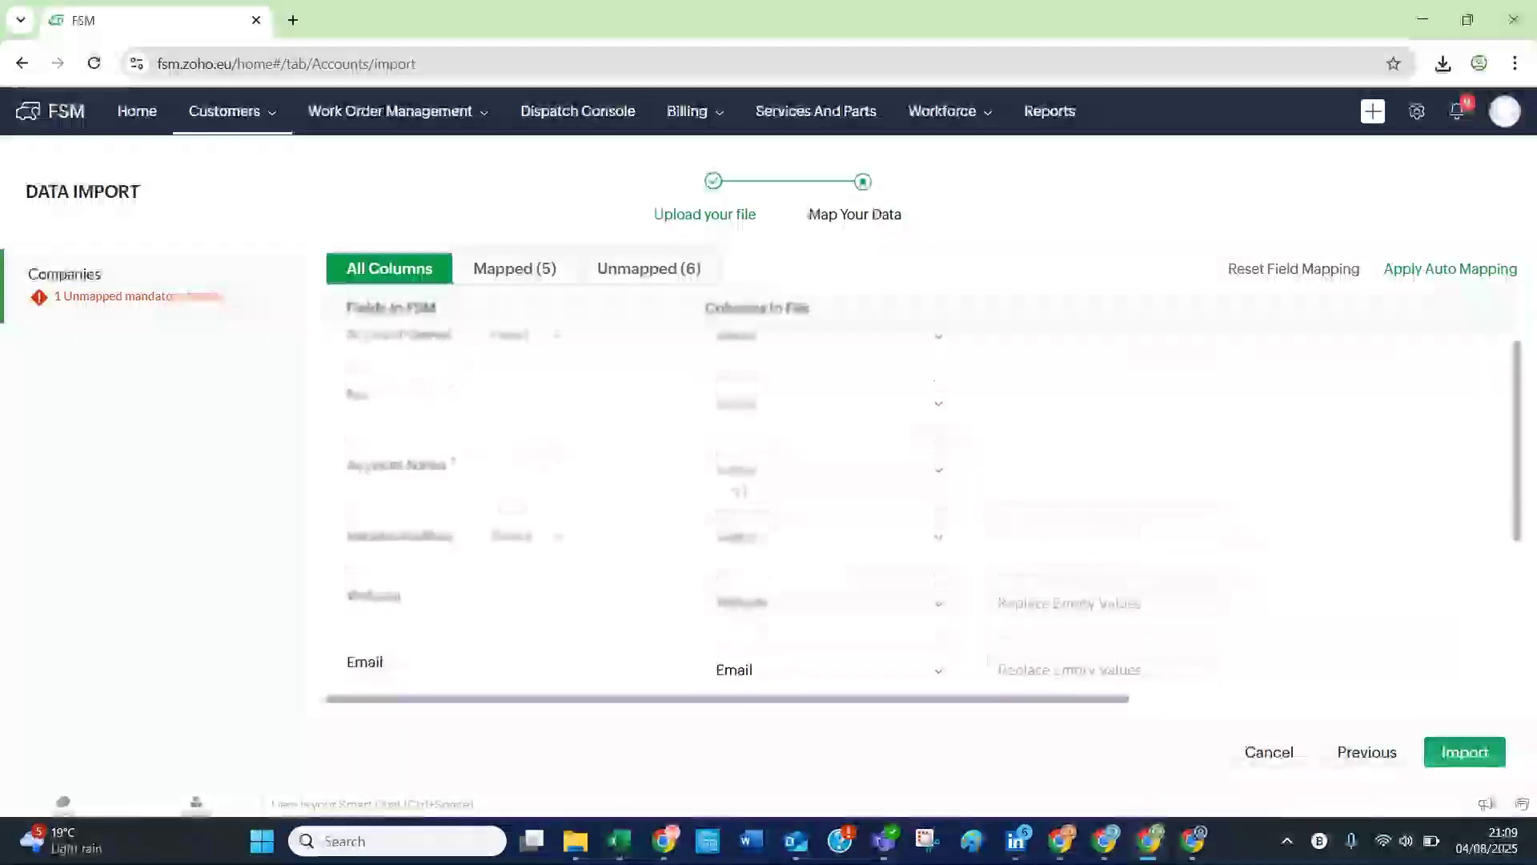
pyautogui.click(738, 484)
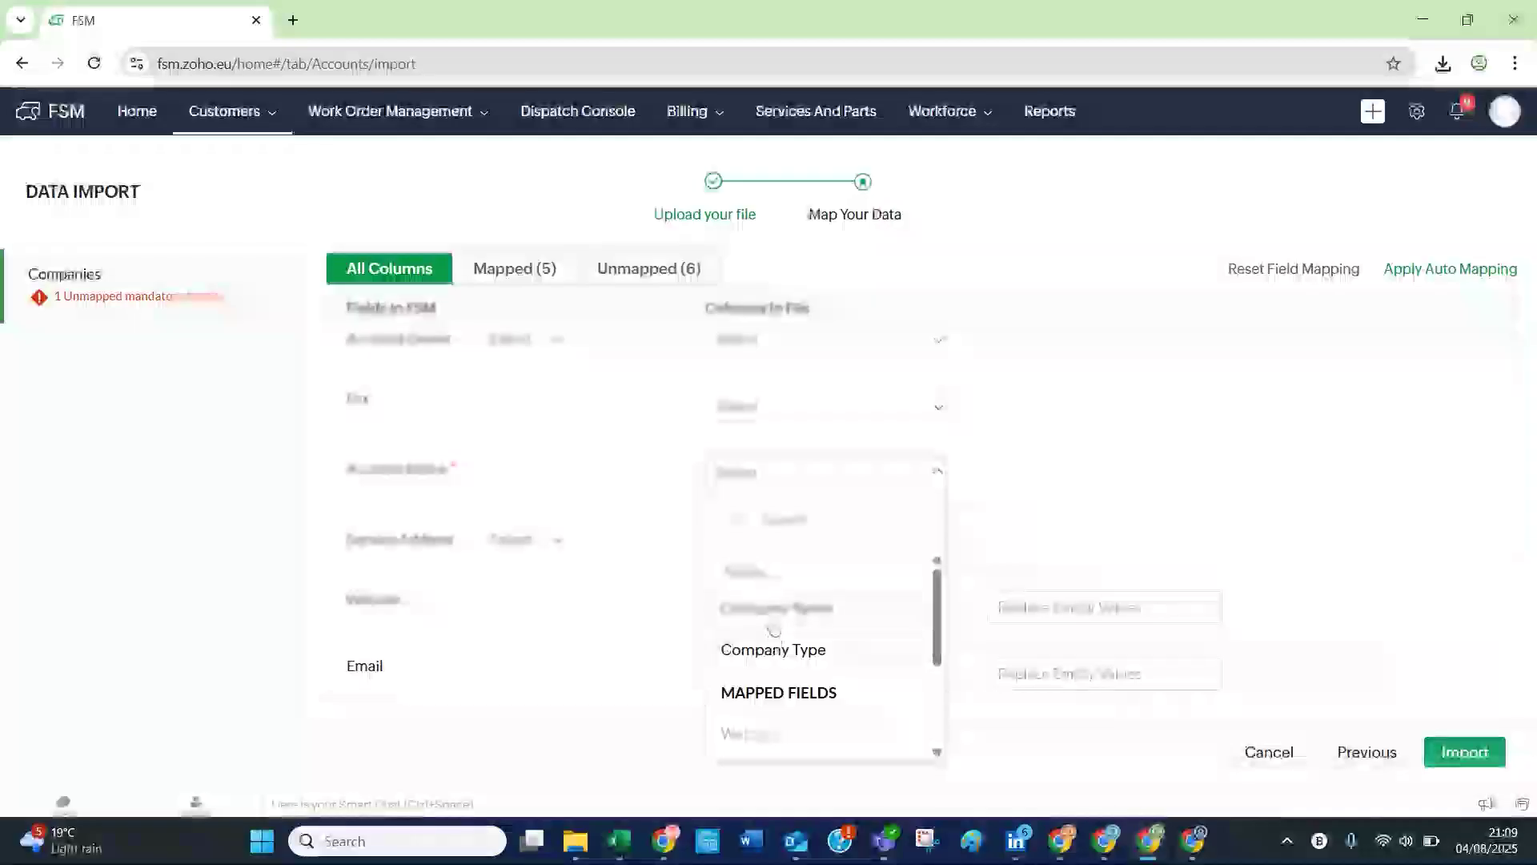
pyautogui.click(772, 623)
pyautogui.scroll(-3, 773, 617)
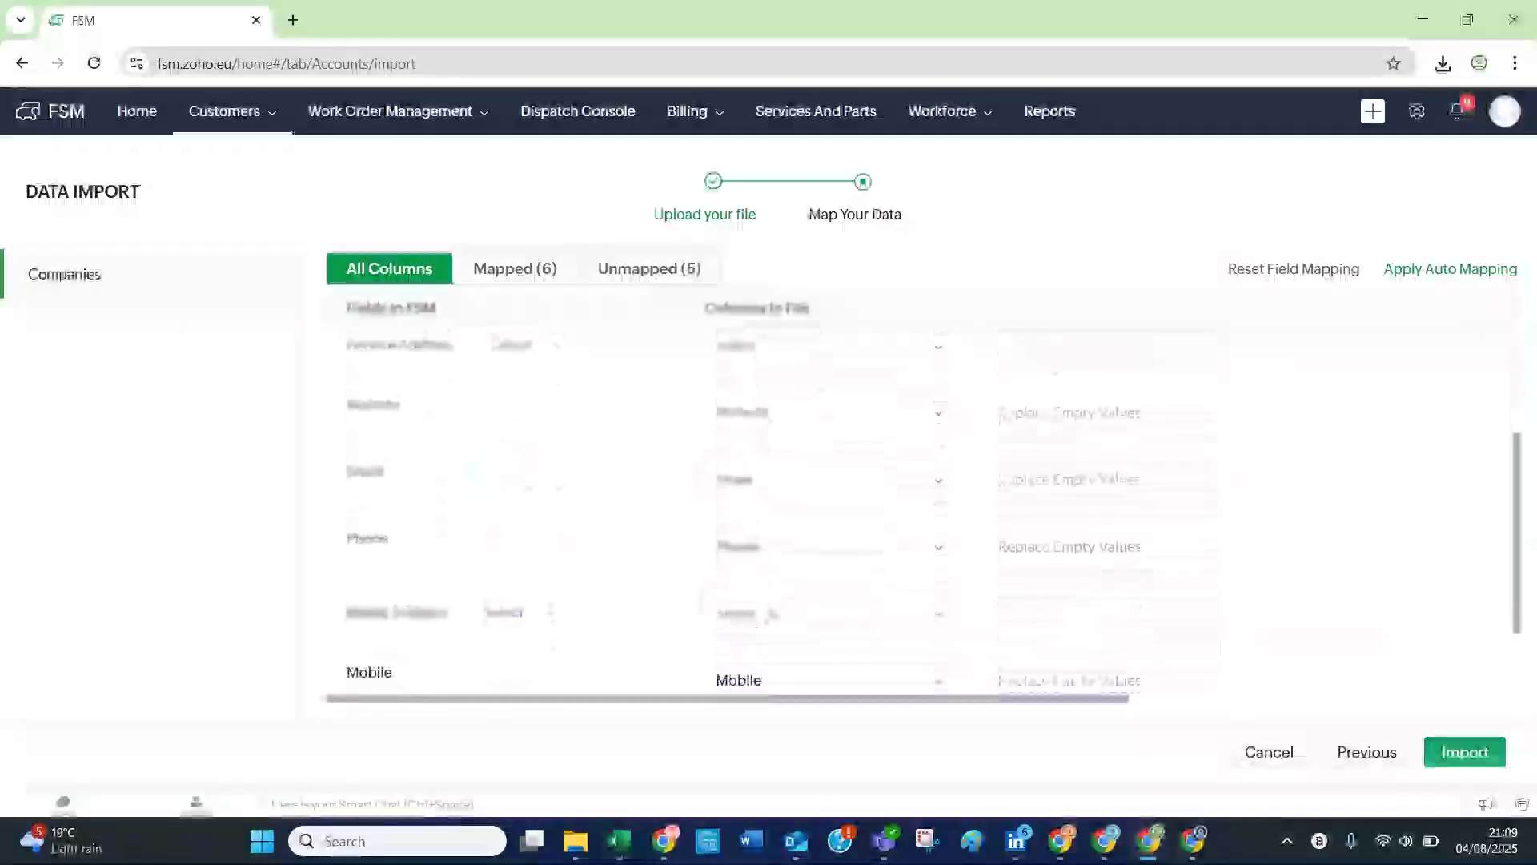
pyautogui.scroll(-1, 772, 614)
pyautogui.click(772, 608)
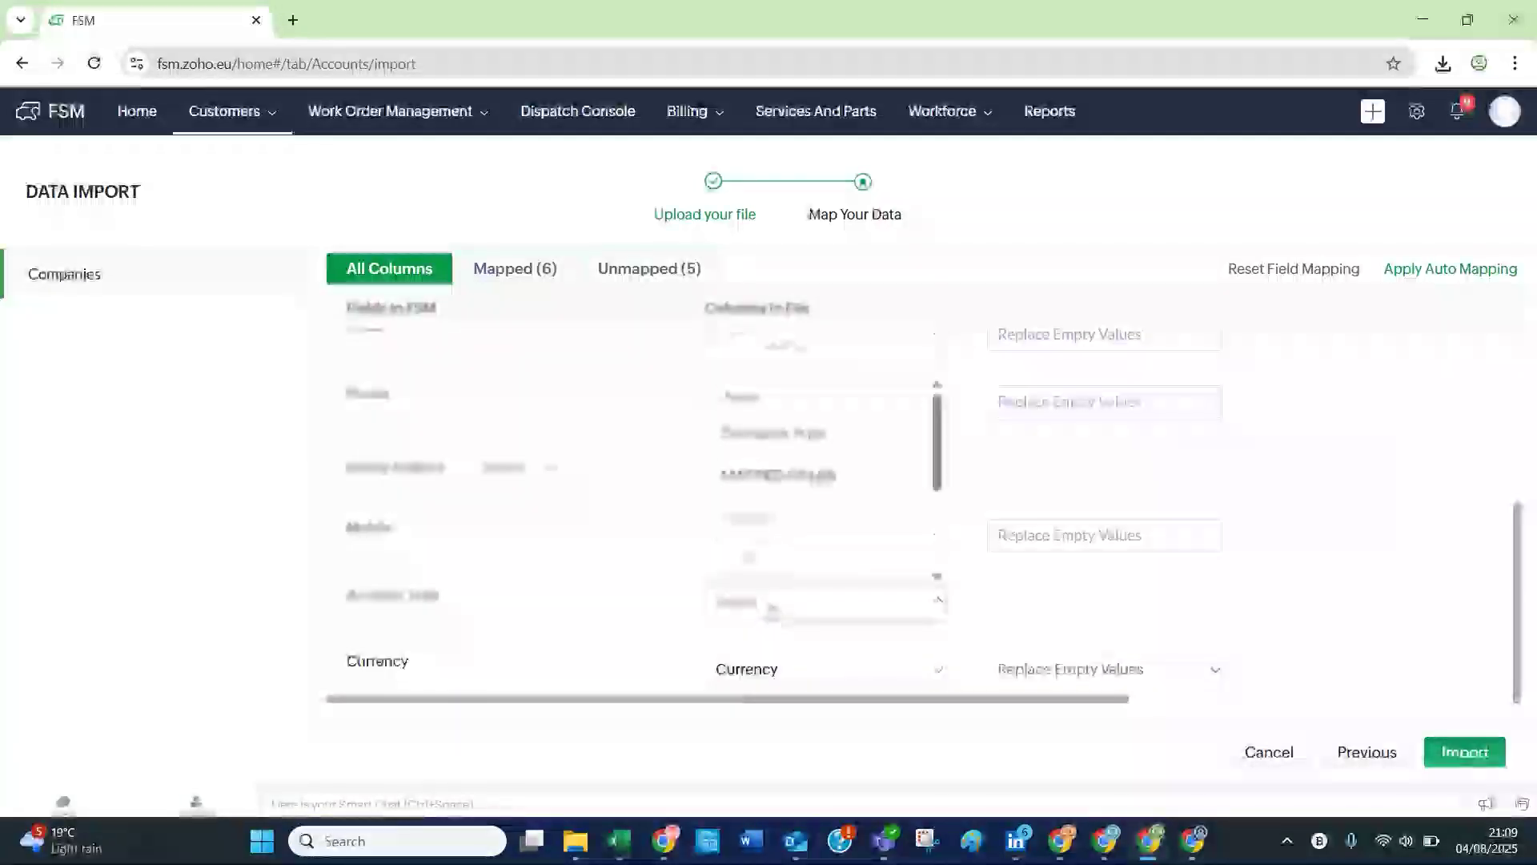
pyautogui.click(768, 448)
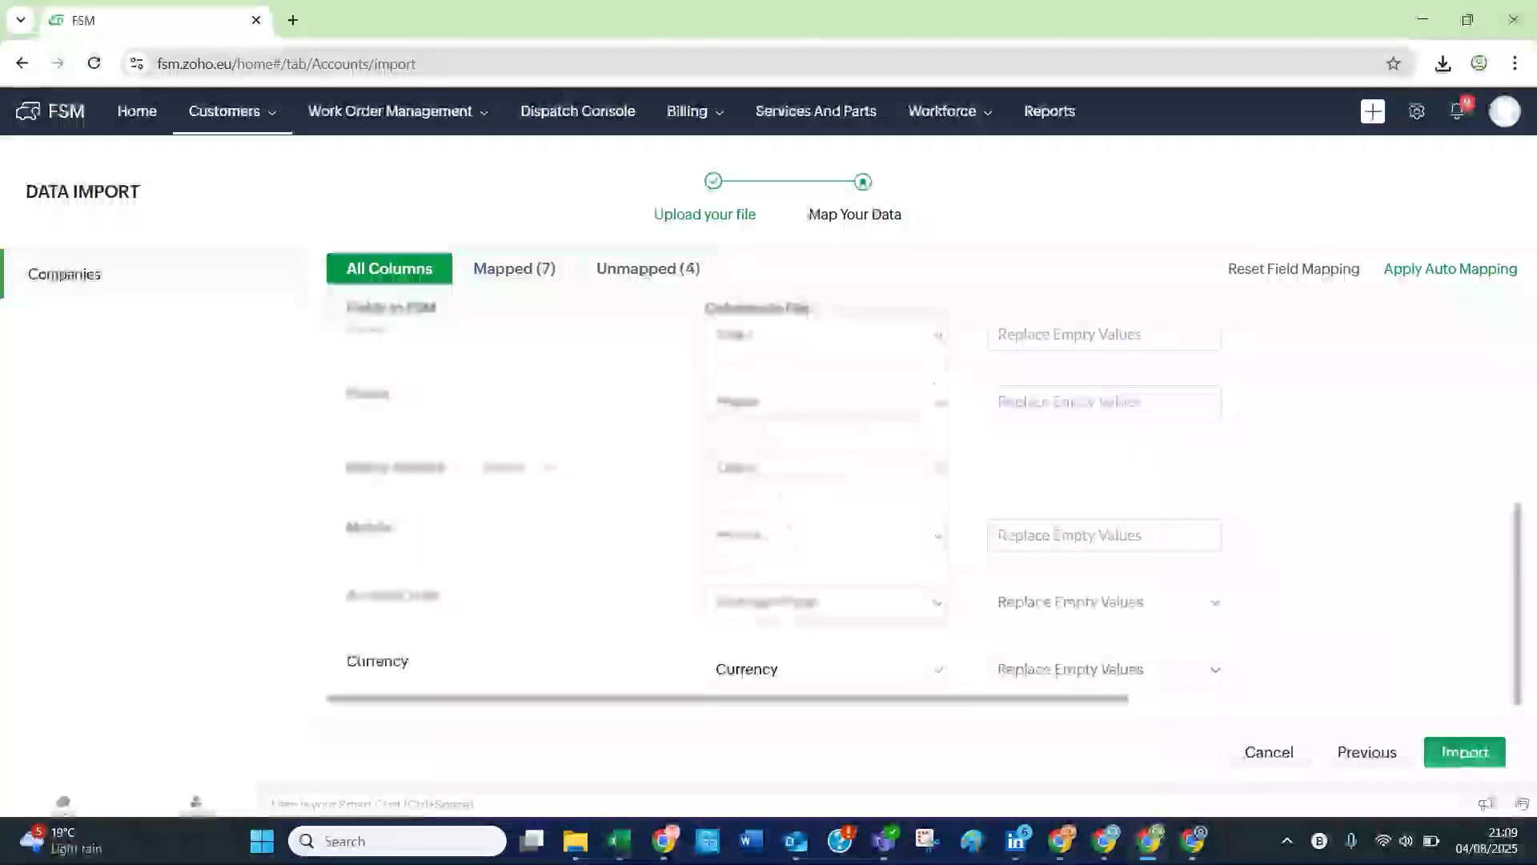
# Run and confirm the company import, return to the companies list and reload it
pyautogui.click(1465, 754)
pyautogui.click(973, 357)
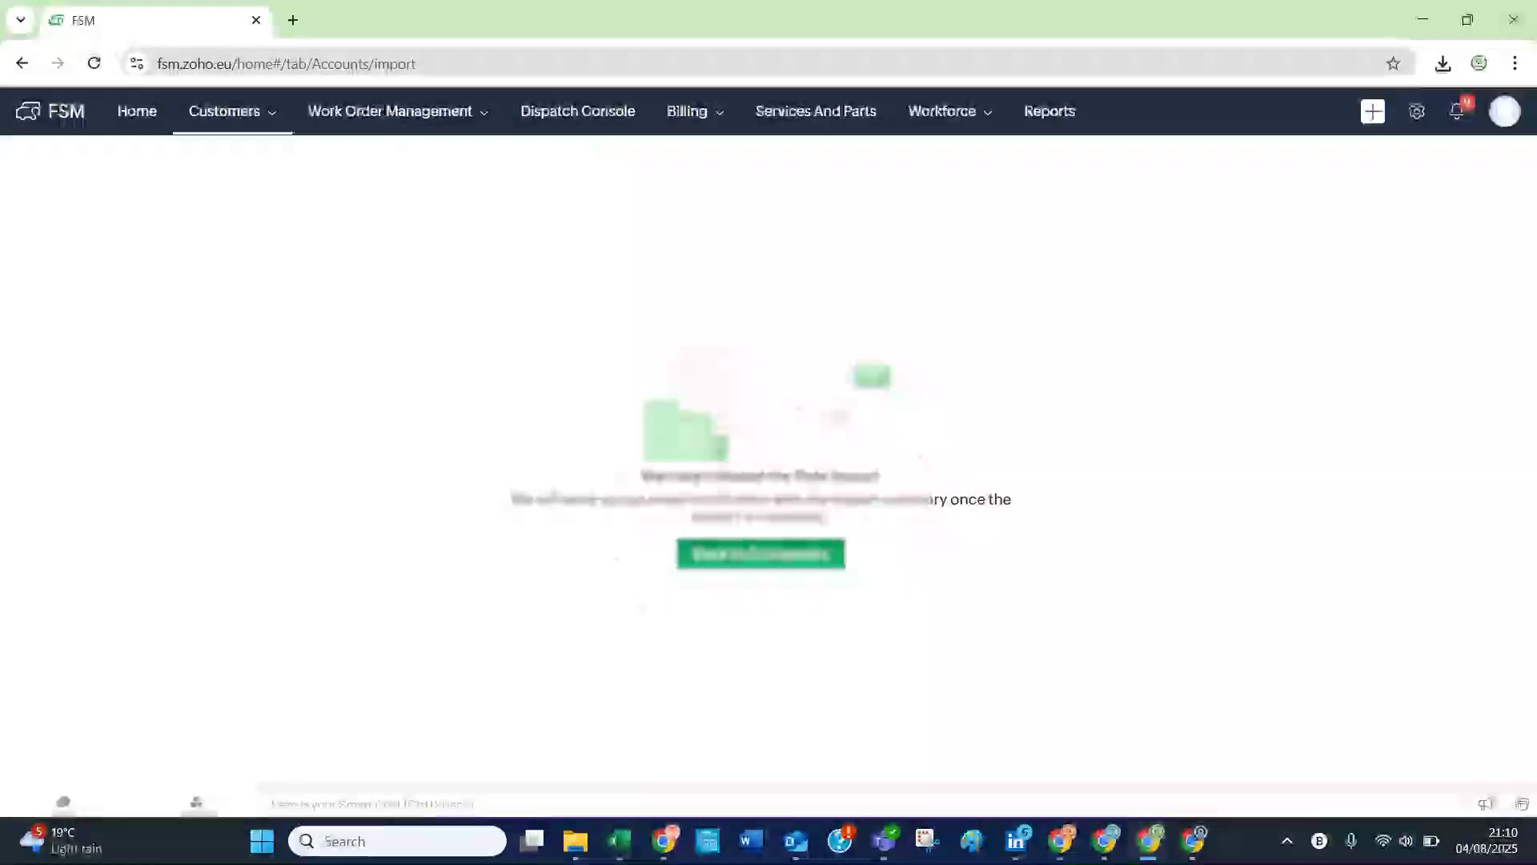
pyautogui.click(705, 561)
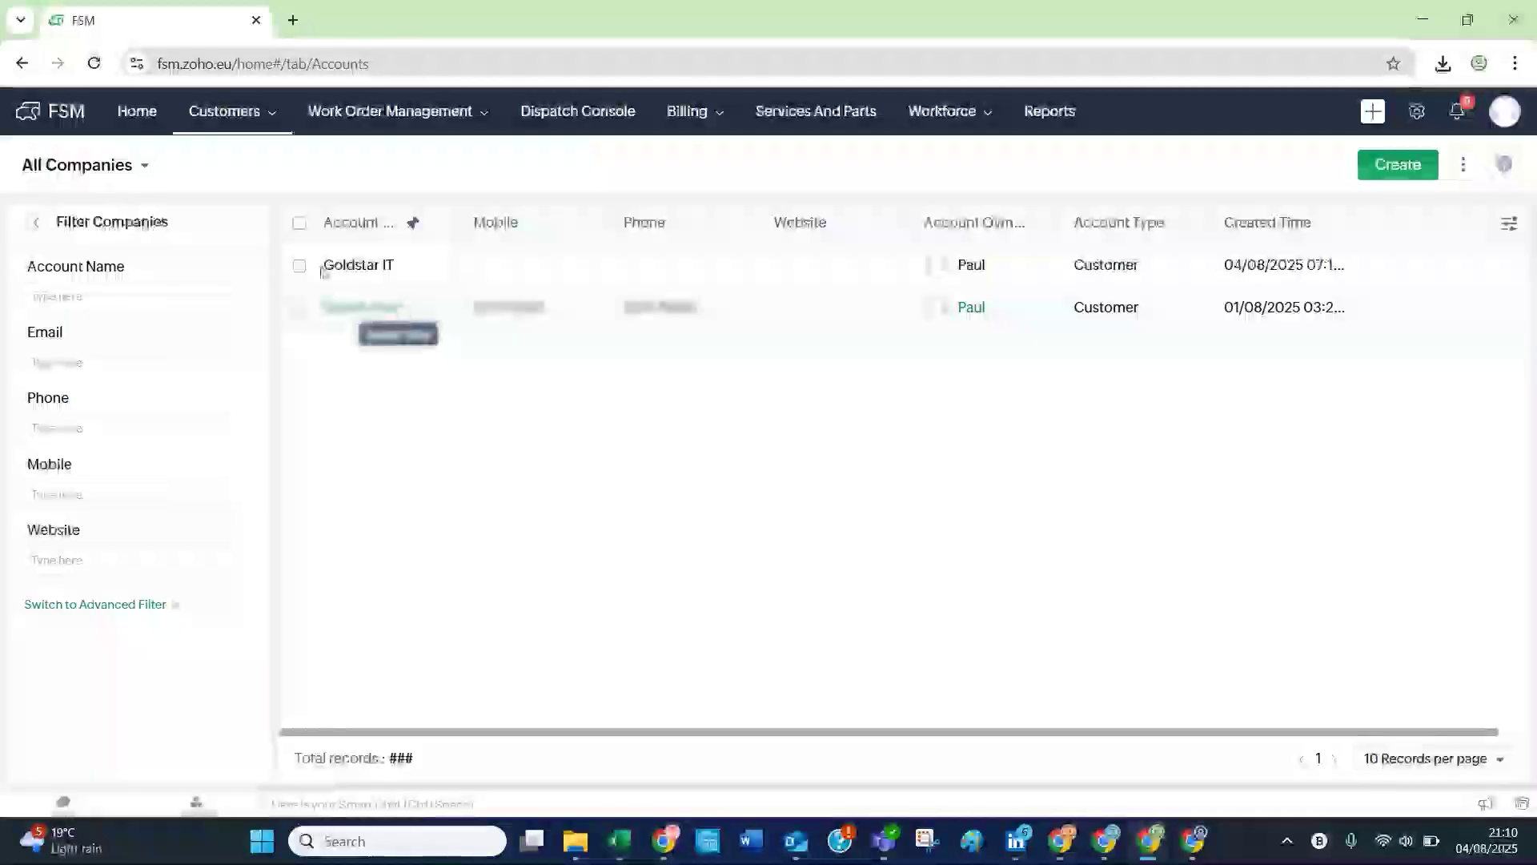
pyautogui.click(95, 67)
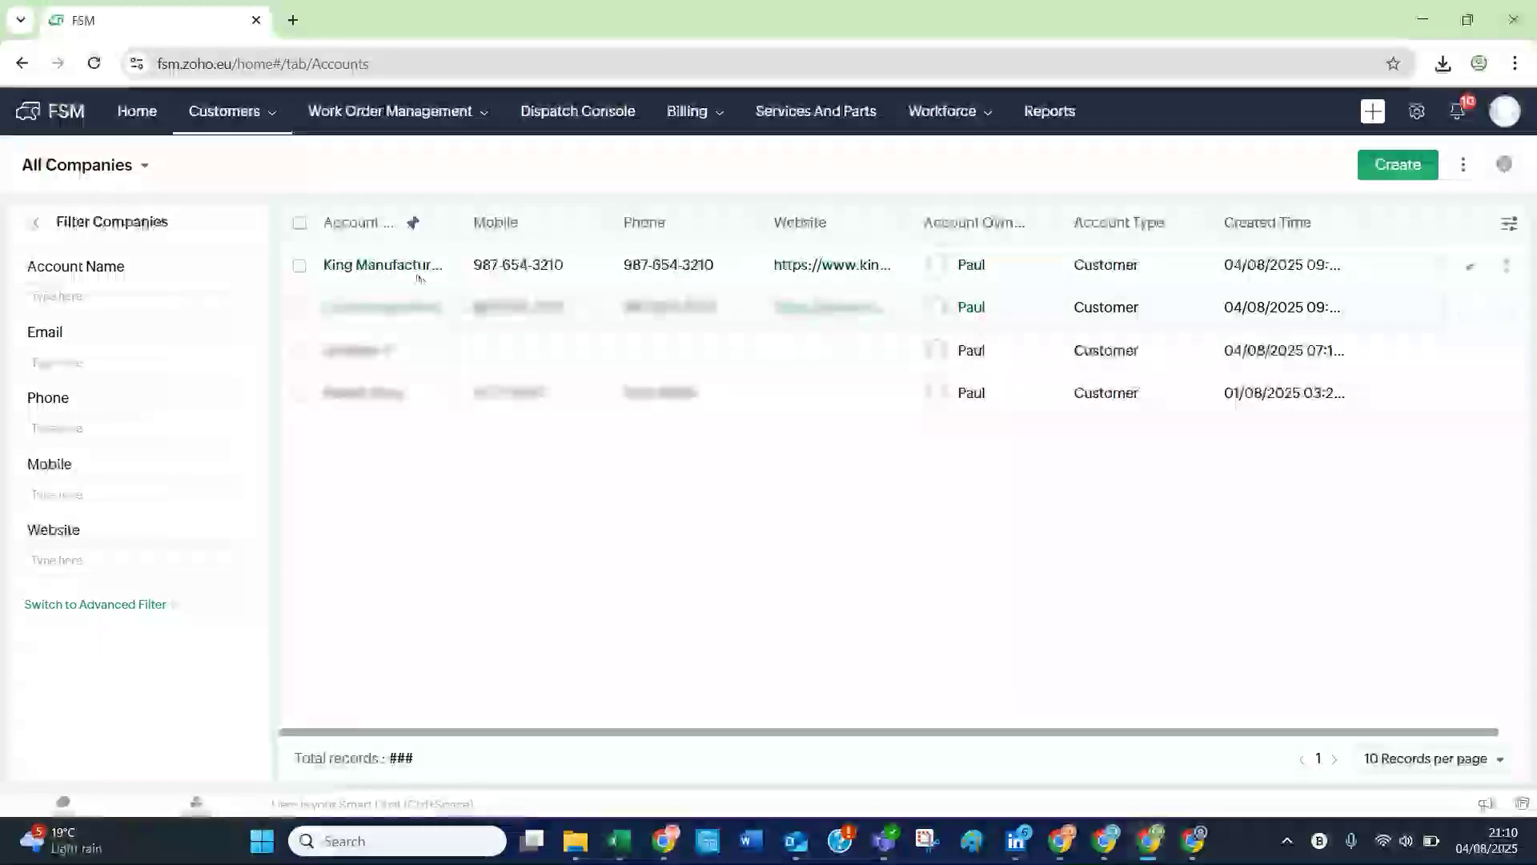
# Start a data import for contacts and upload SampleContacts.csv1 from Downloads as the Contacts file
pyautogui.moveTo(246, 121)
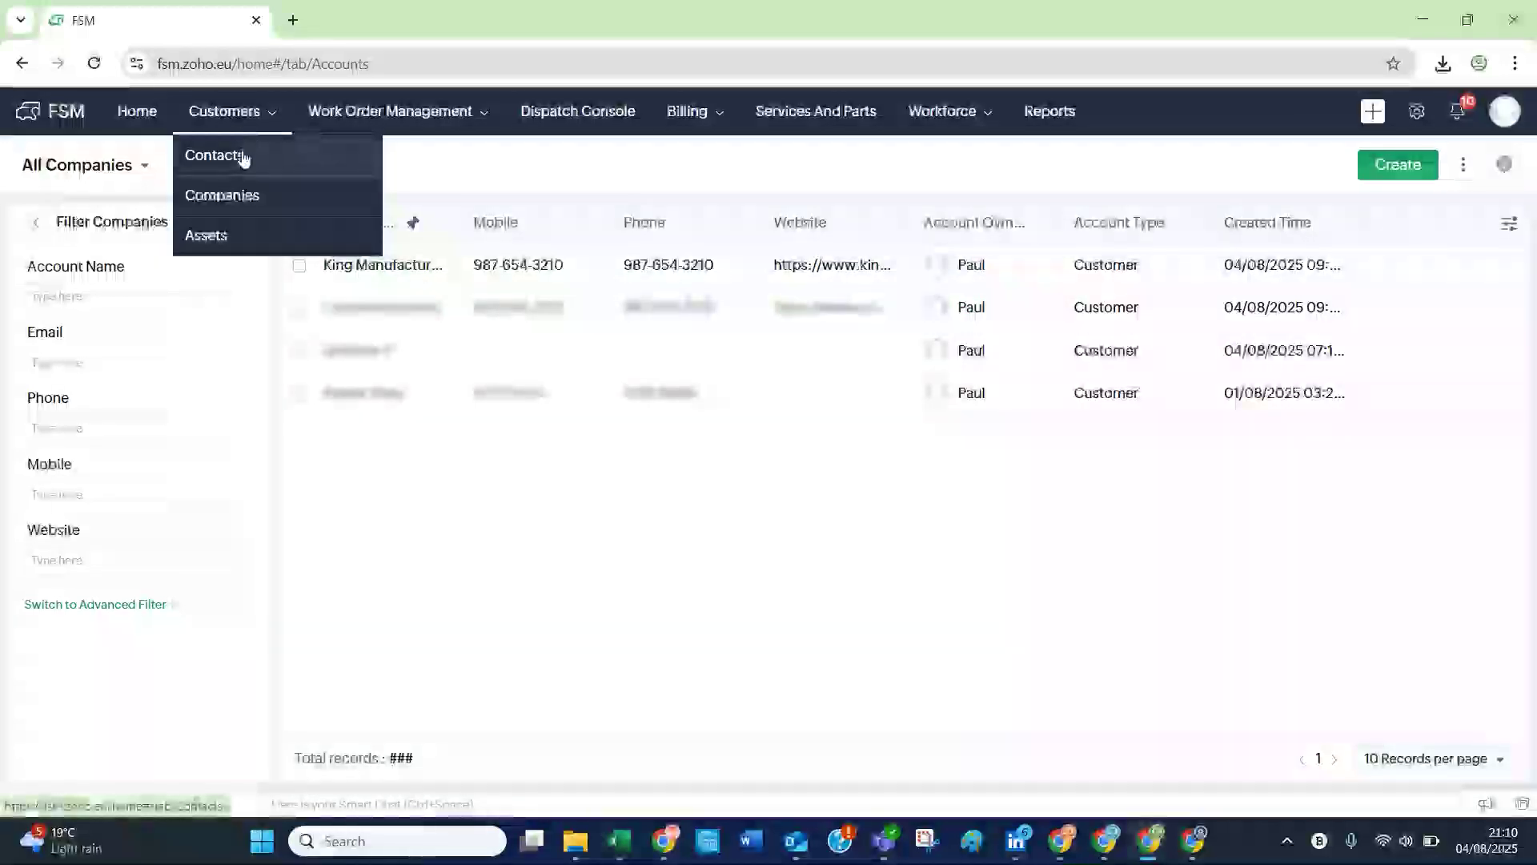
pyautogui.click(214, 156)
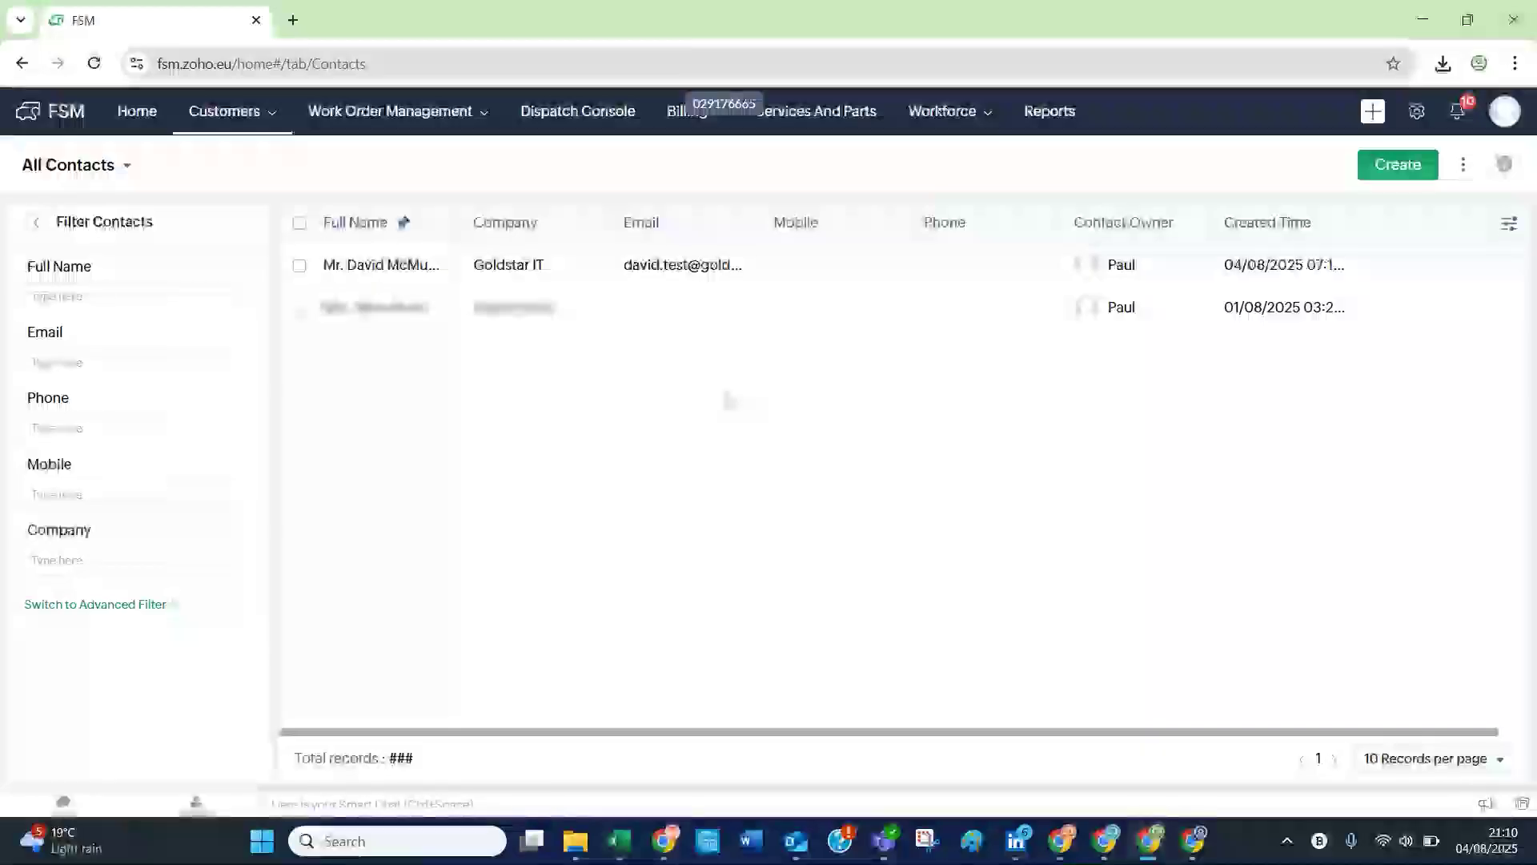
pyautogui.click(1462, 168)
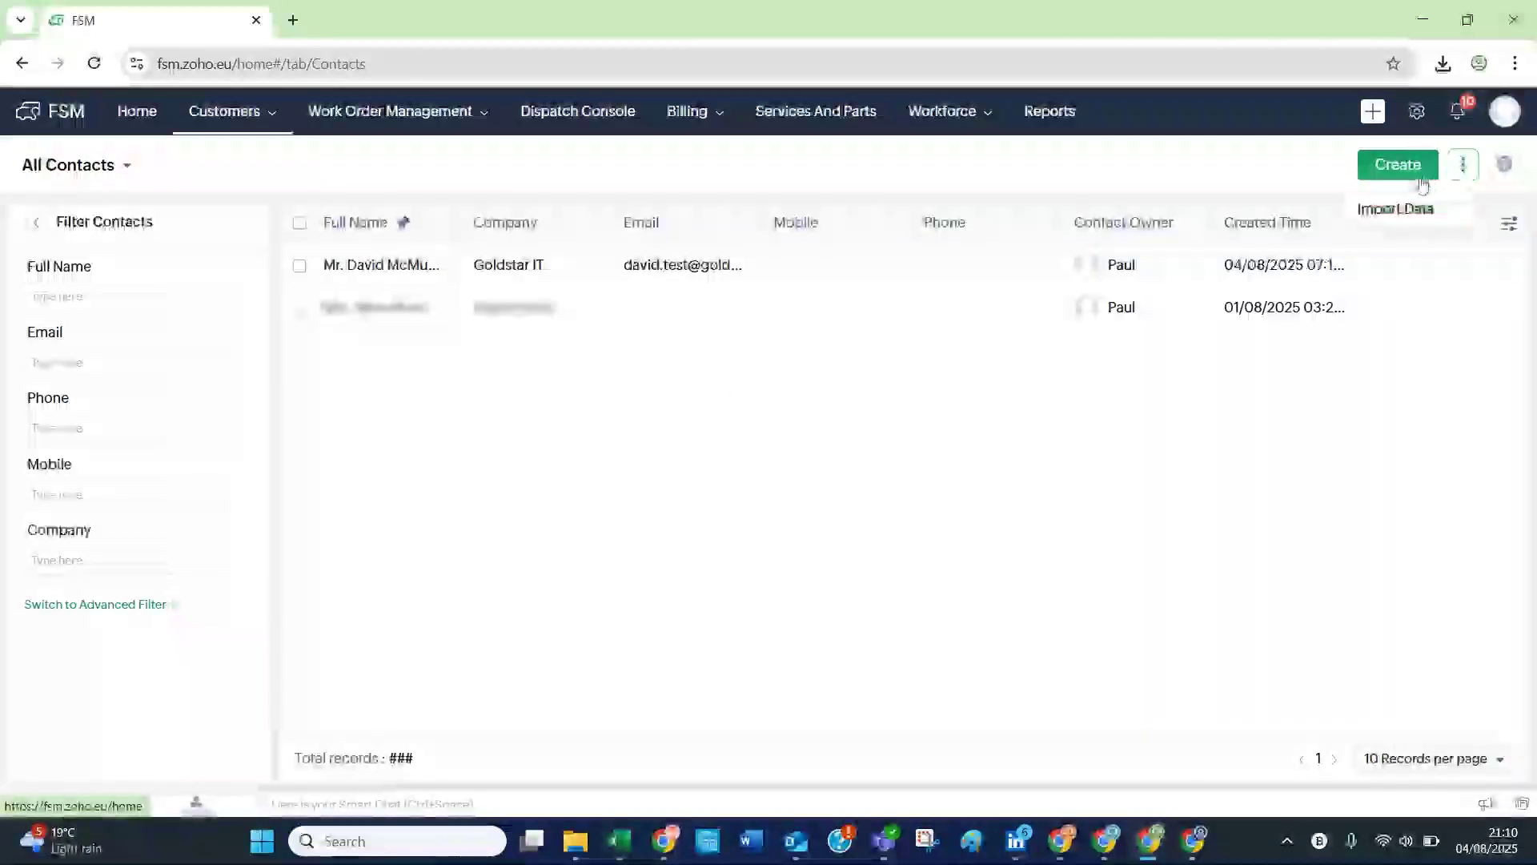
pyautogui.click(1397, 208)
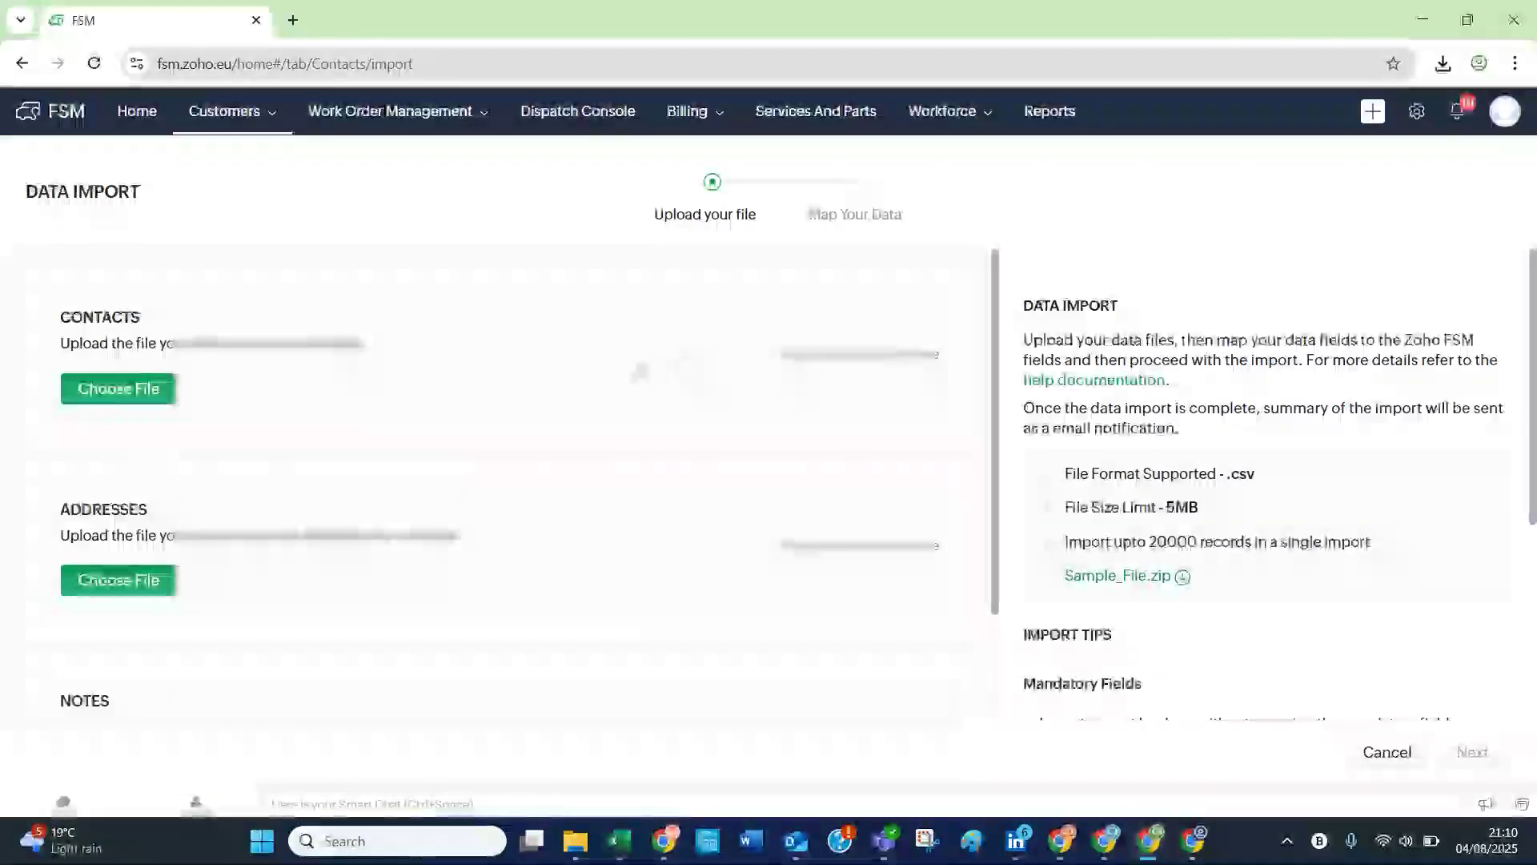
pyautogui.click(136, 390)
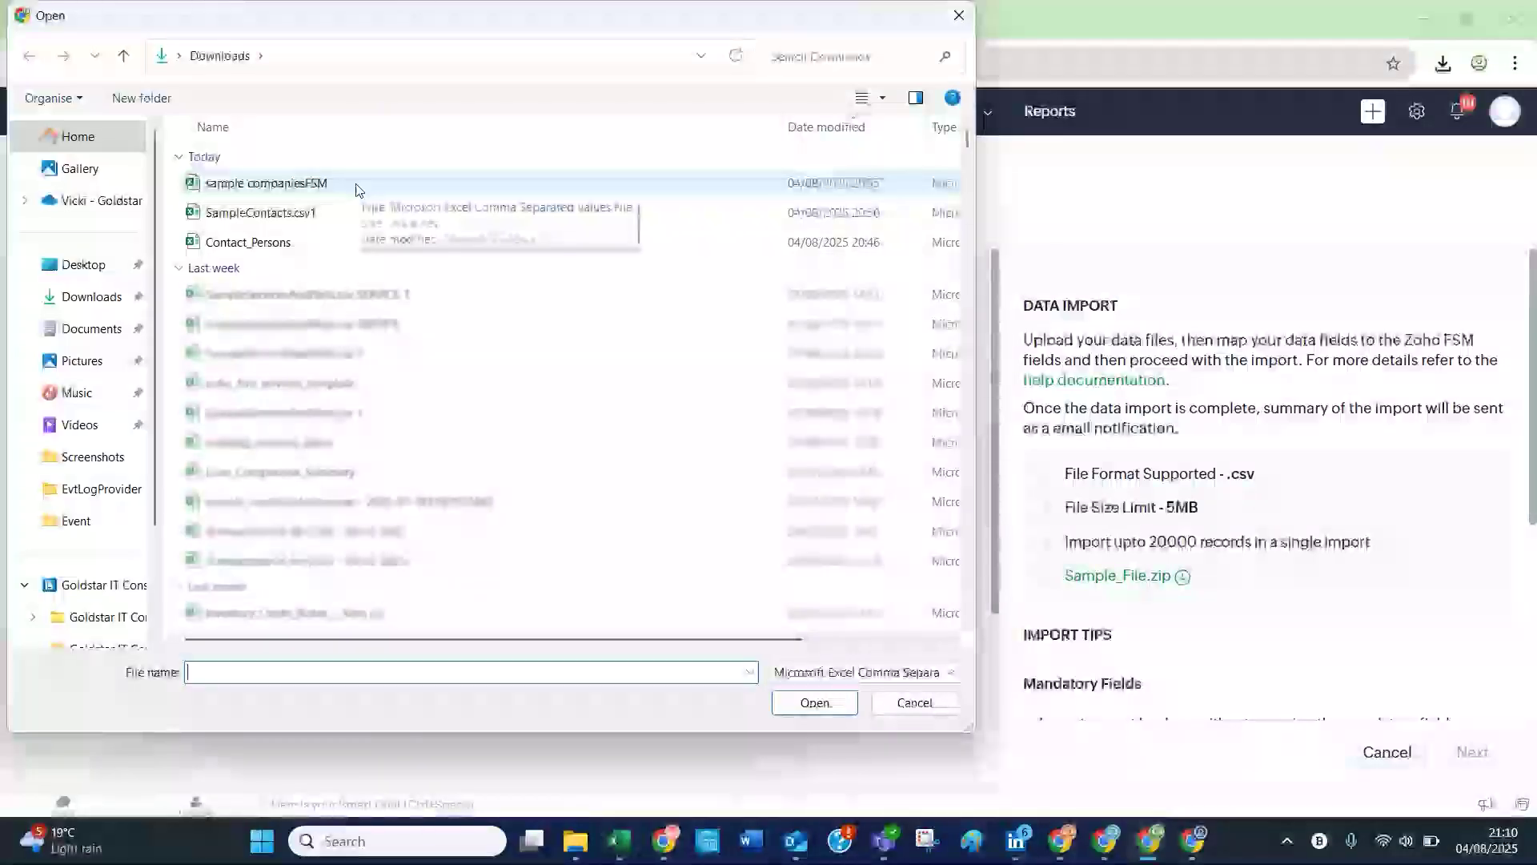
pyautogui.click(356, 213)
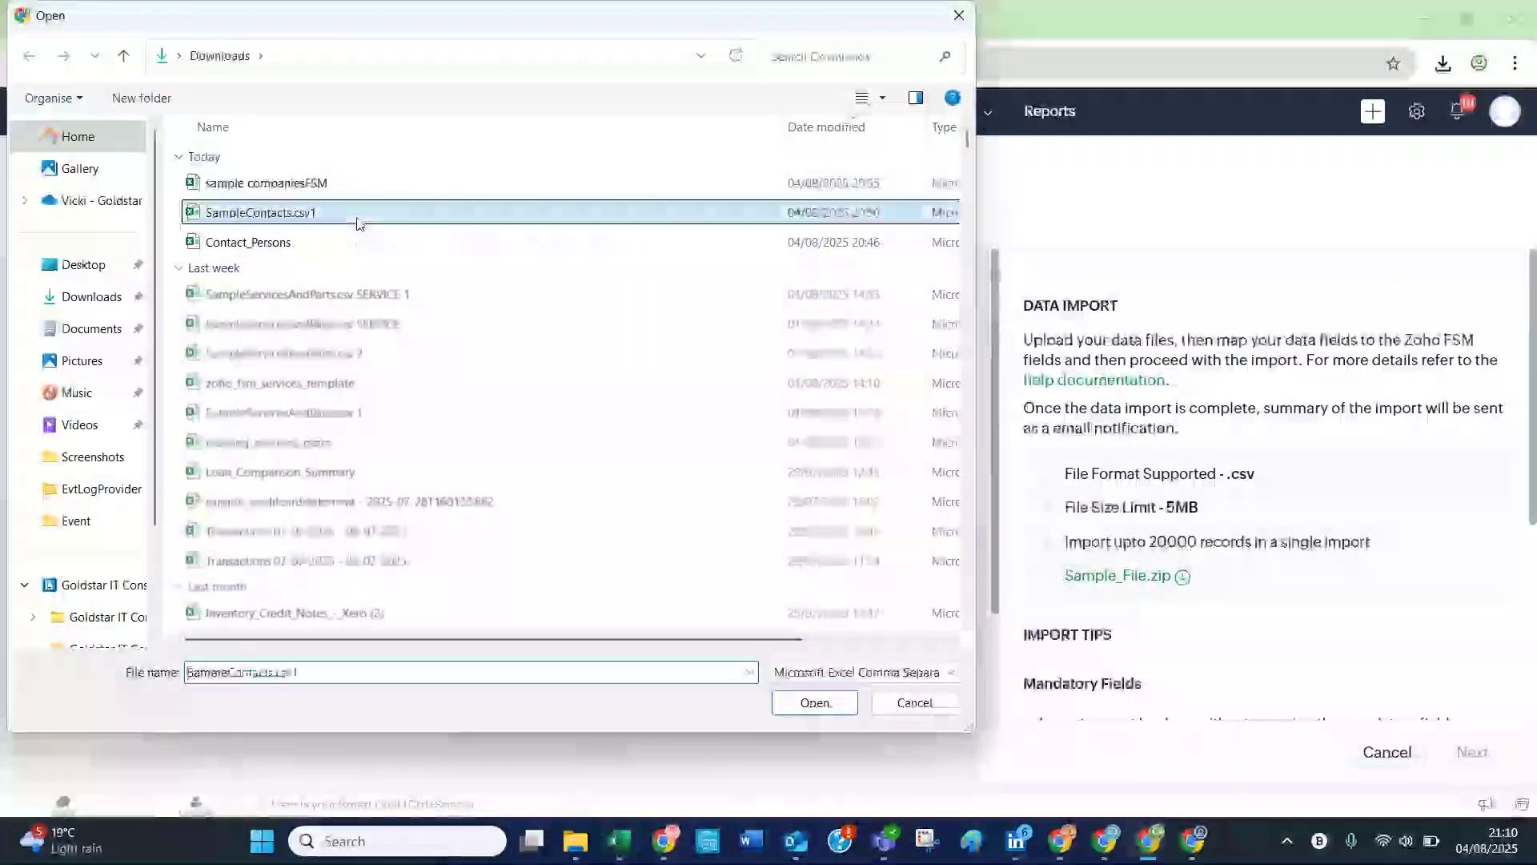
pyautogui.click(815, 702)
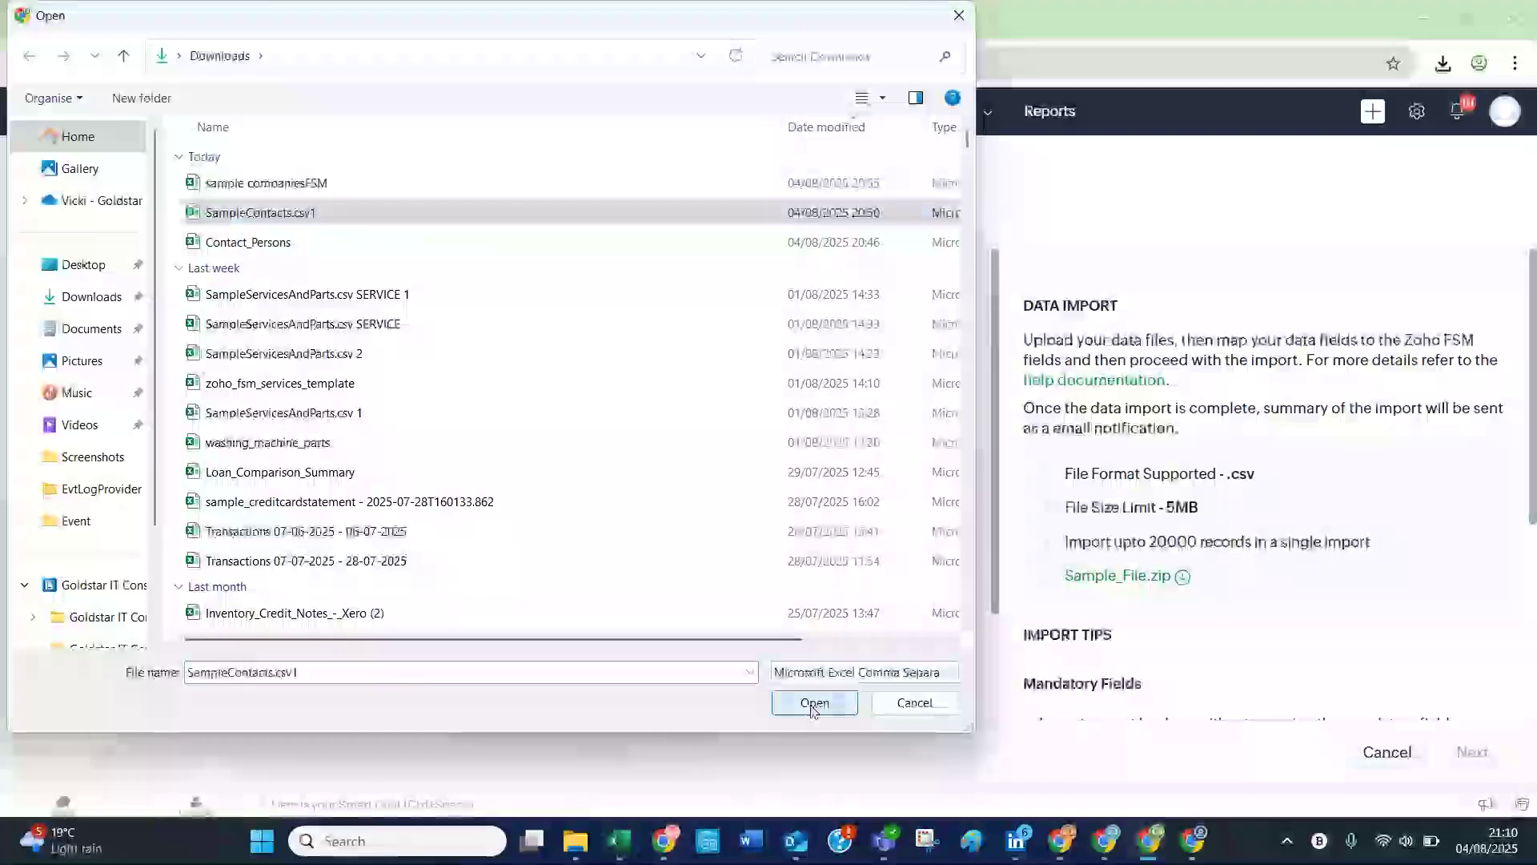
# Set the contact import to skip existing contacts based on Email and continue to field mapping
pyautogui.scroll(-3, 640, 506)
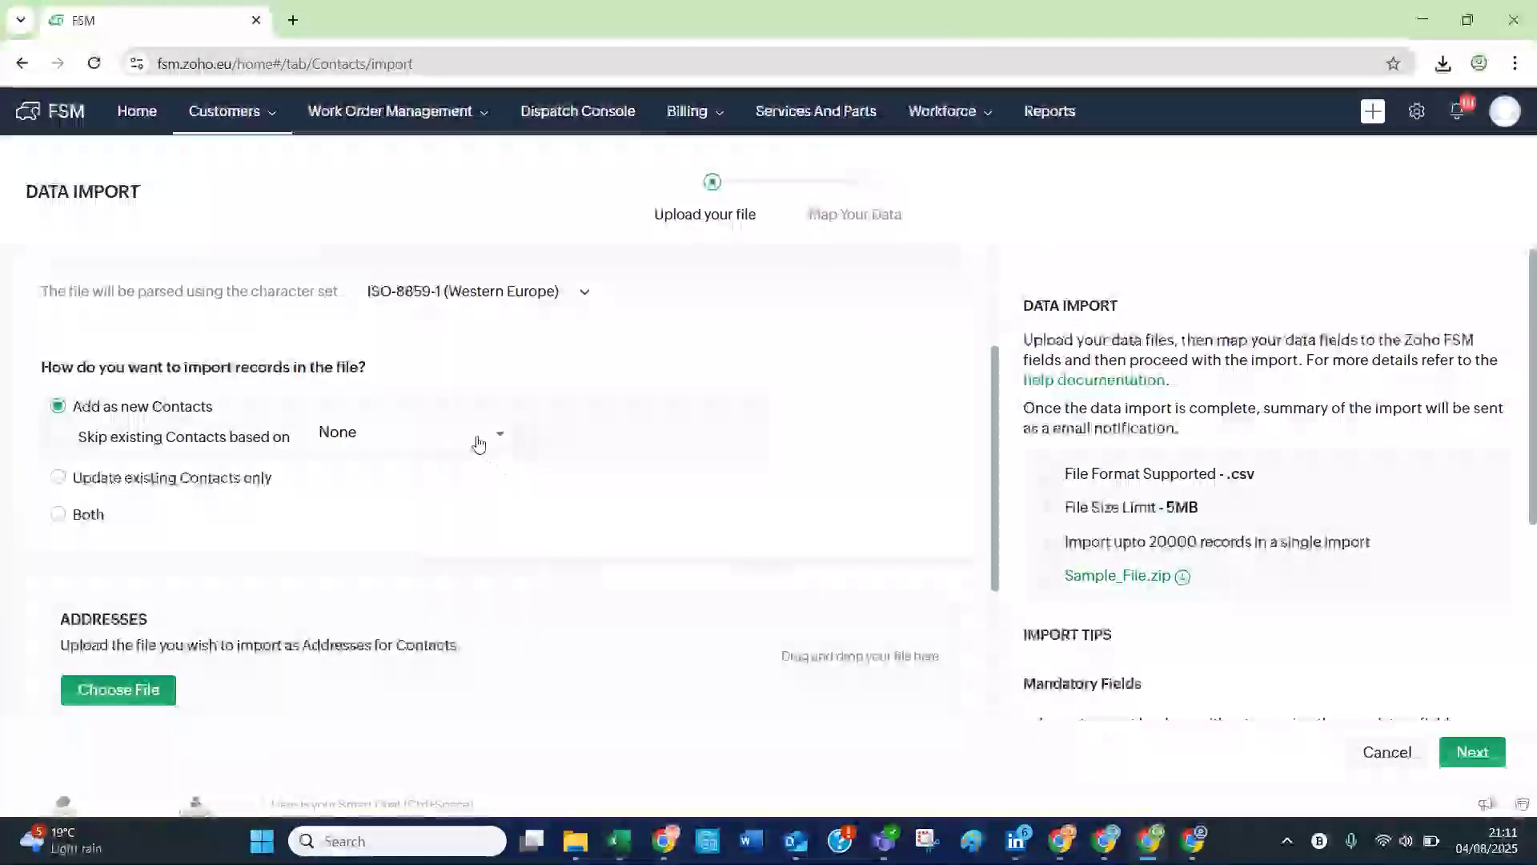
pyautogui.click(478, 436)
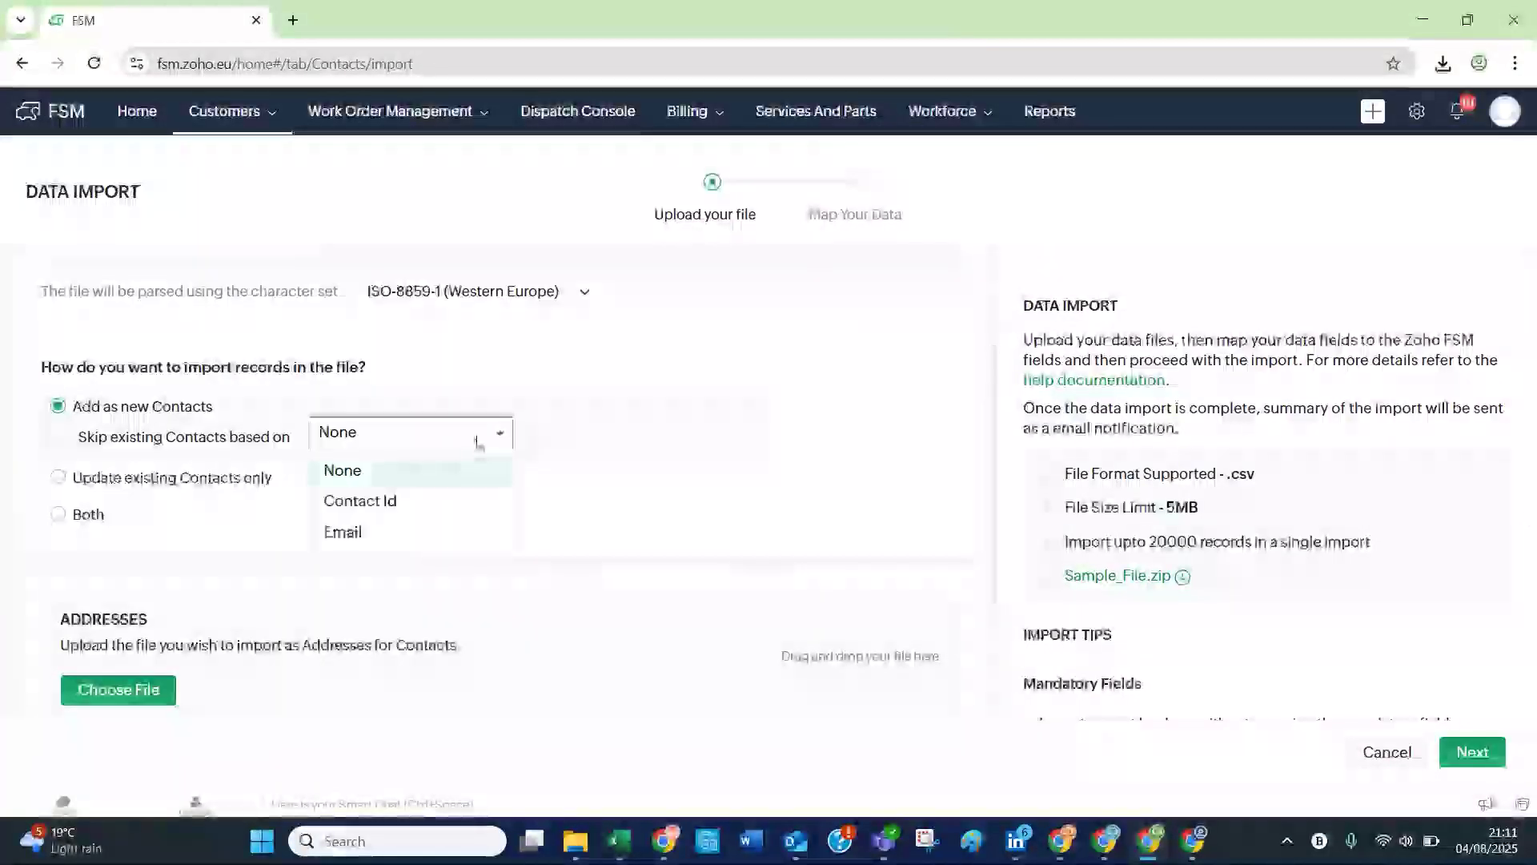
pyautogui.click(456, 532)
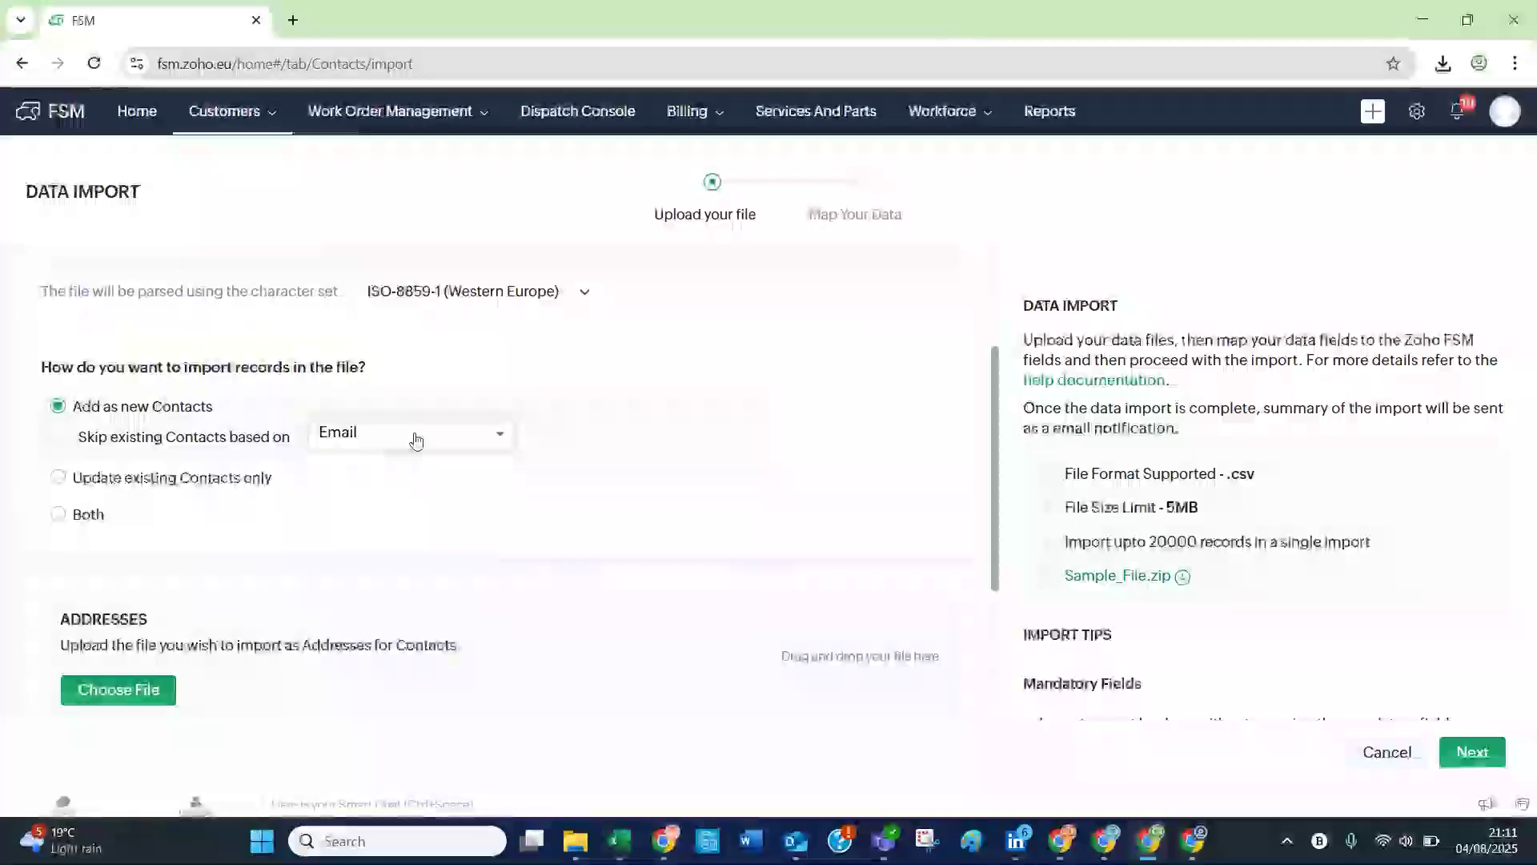
pyautogui.scroll(-1, 415, 440)
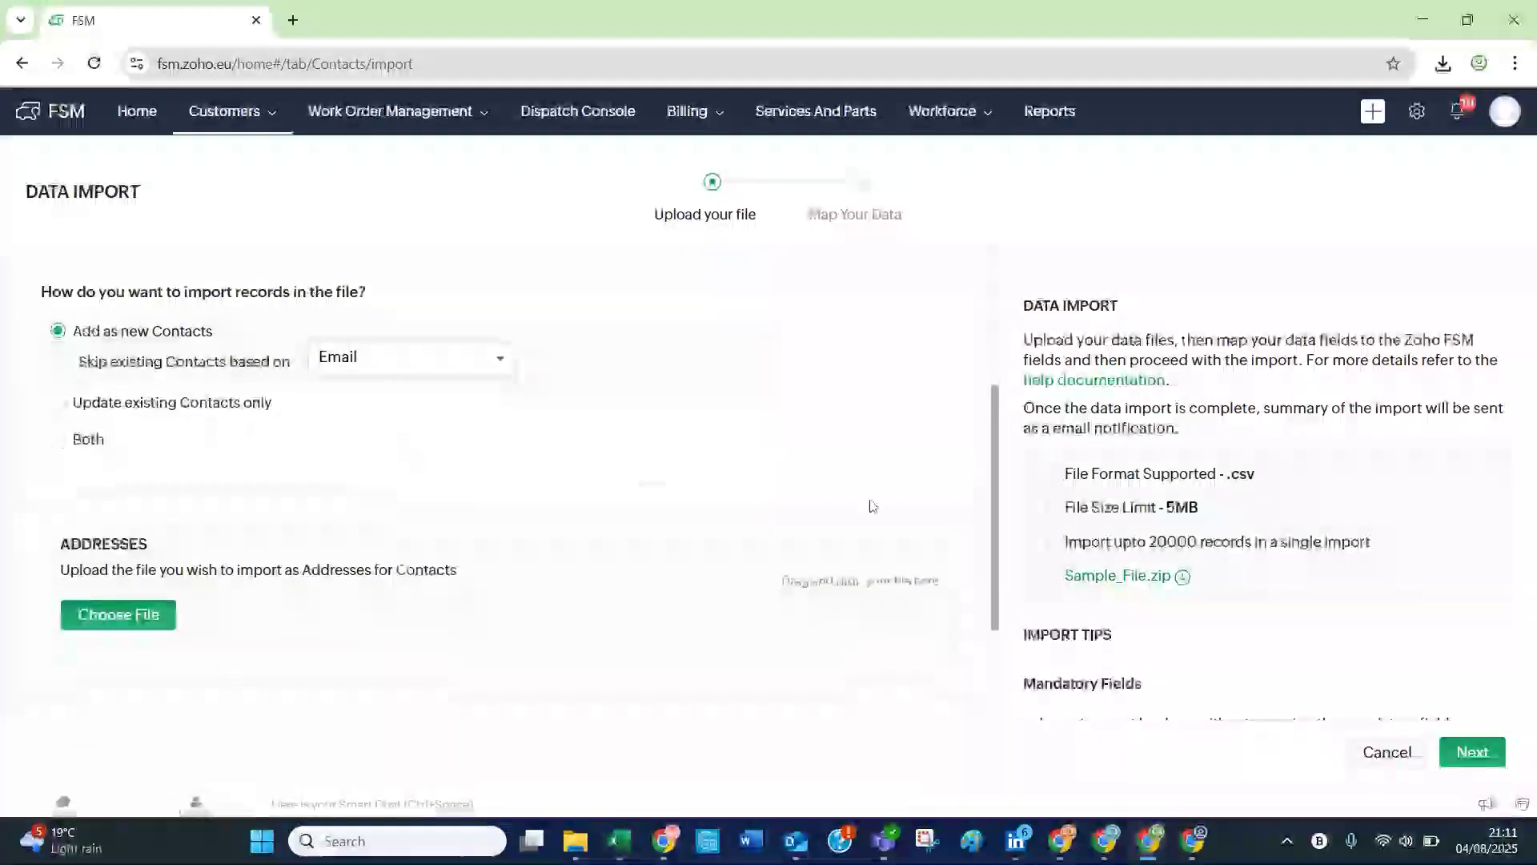
pyautogui.scroll(-1, 1173, 551)
pyautogui.click(1471, 751)
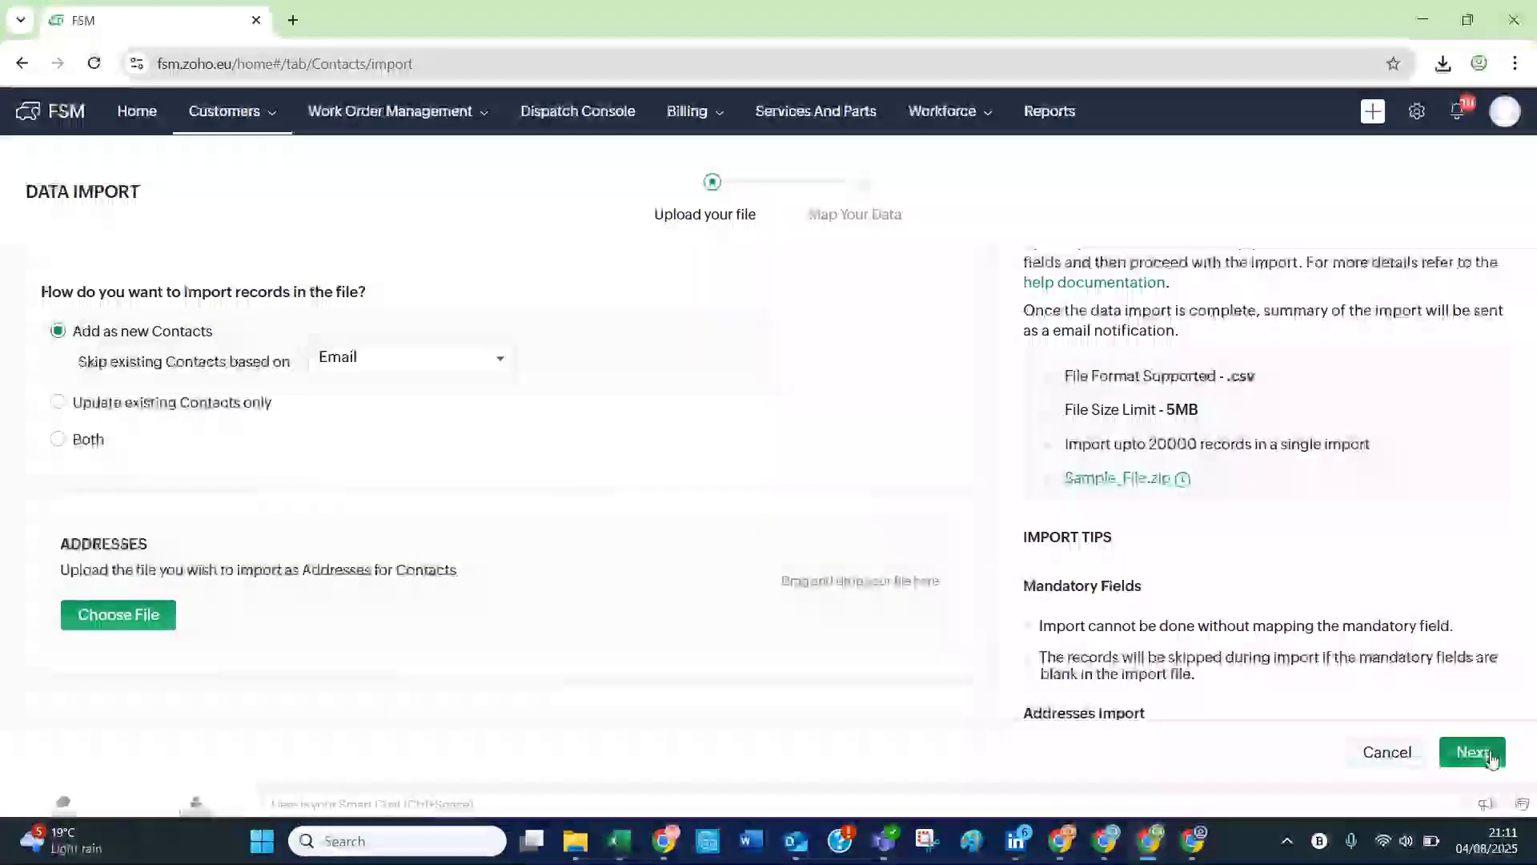
# Check the contact field mapping and start the import, proceeding without mapping the remaining FSM fields
pyautogui.scroll(-2, 1143, 544)
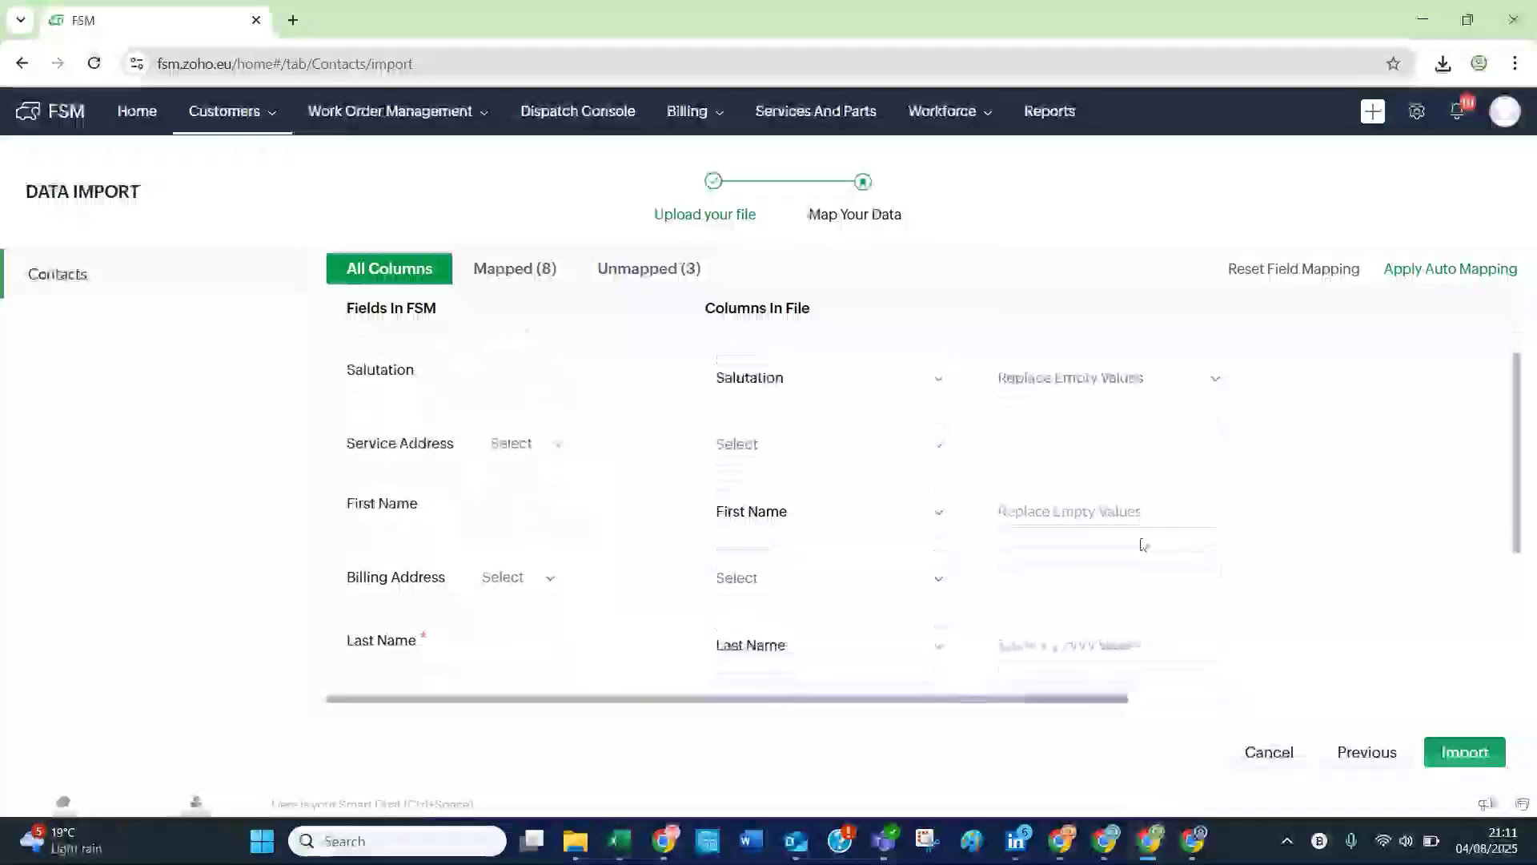
pyautogui.scroll(-3, 1142, 537)
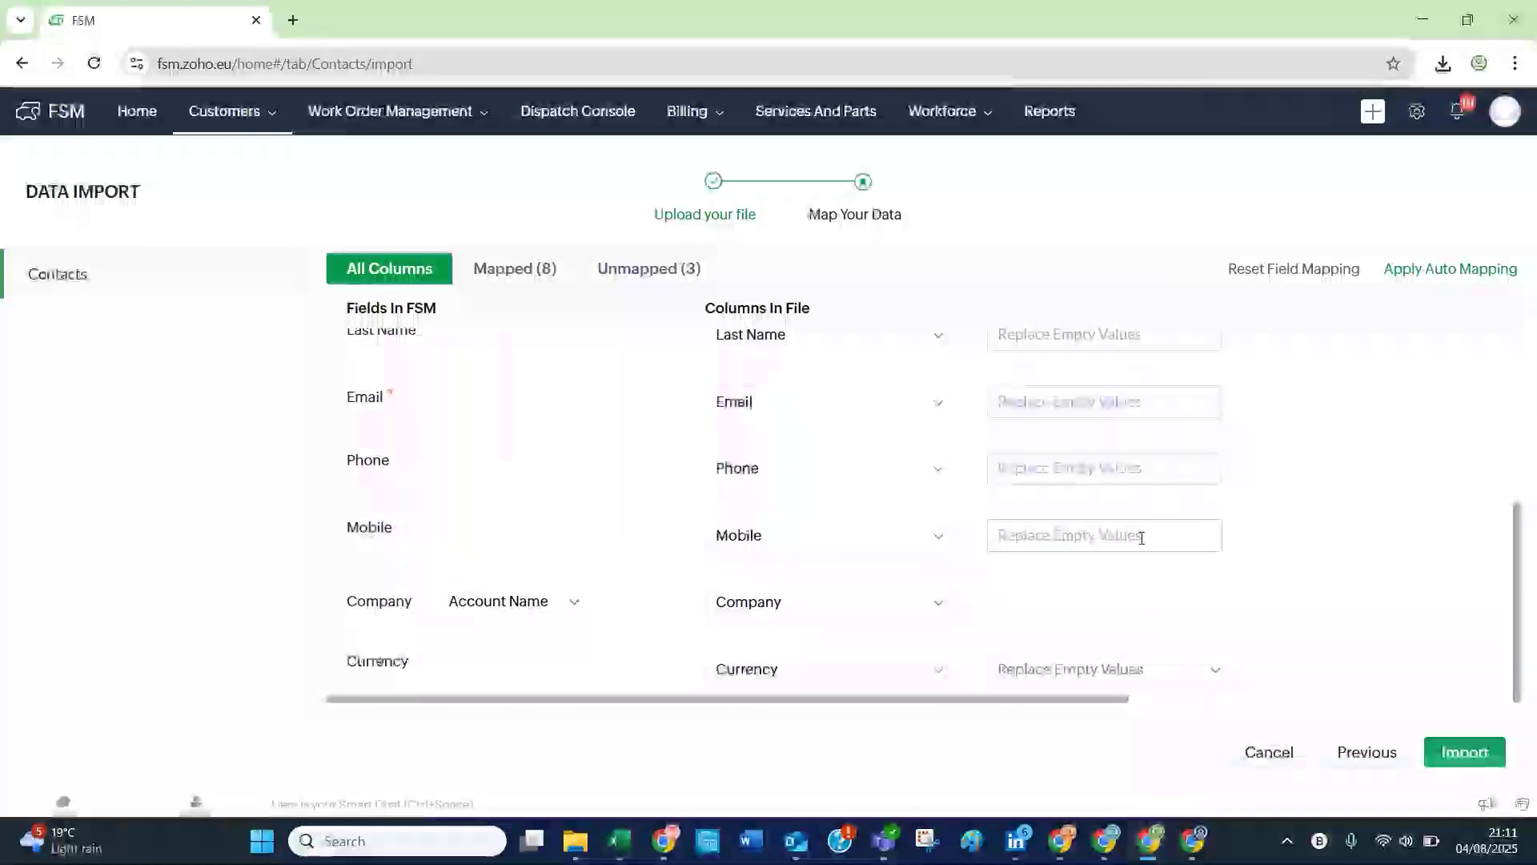
pyautogui.scroll(5, 1141, 537)
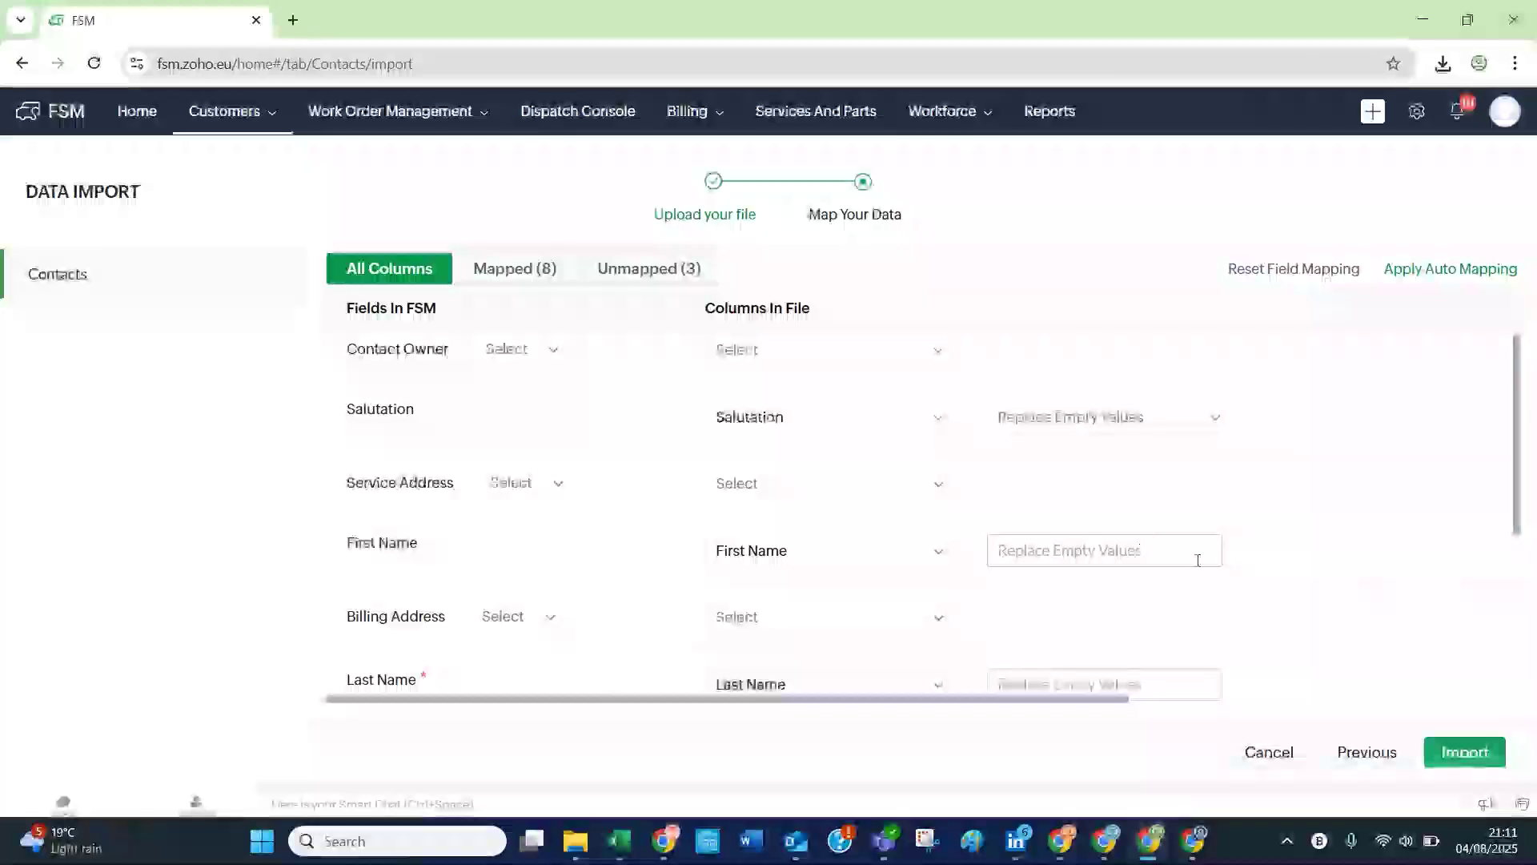
pyautogui.click(1464, 753)
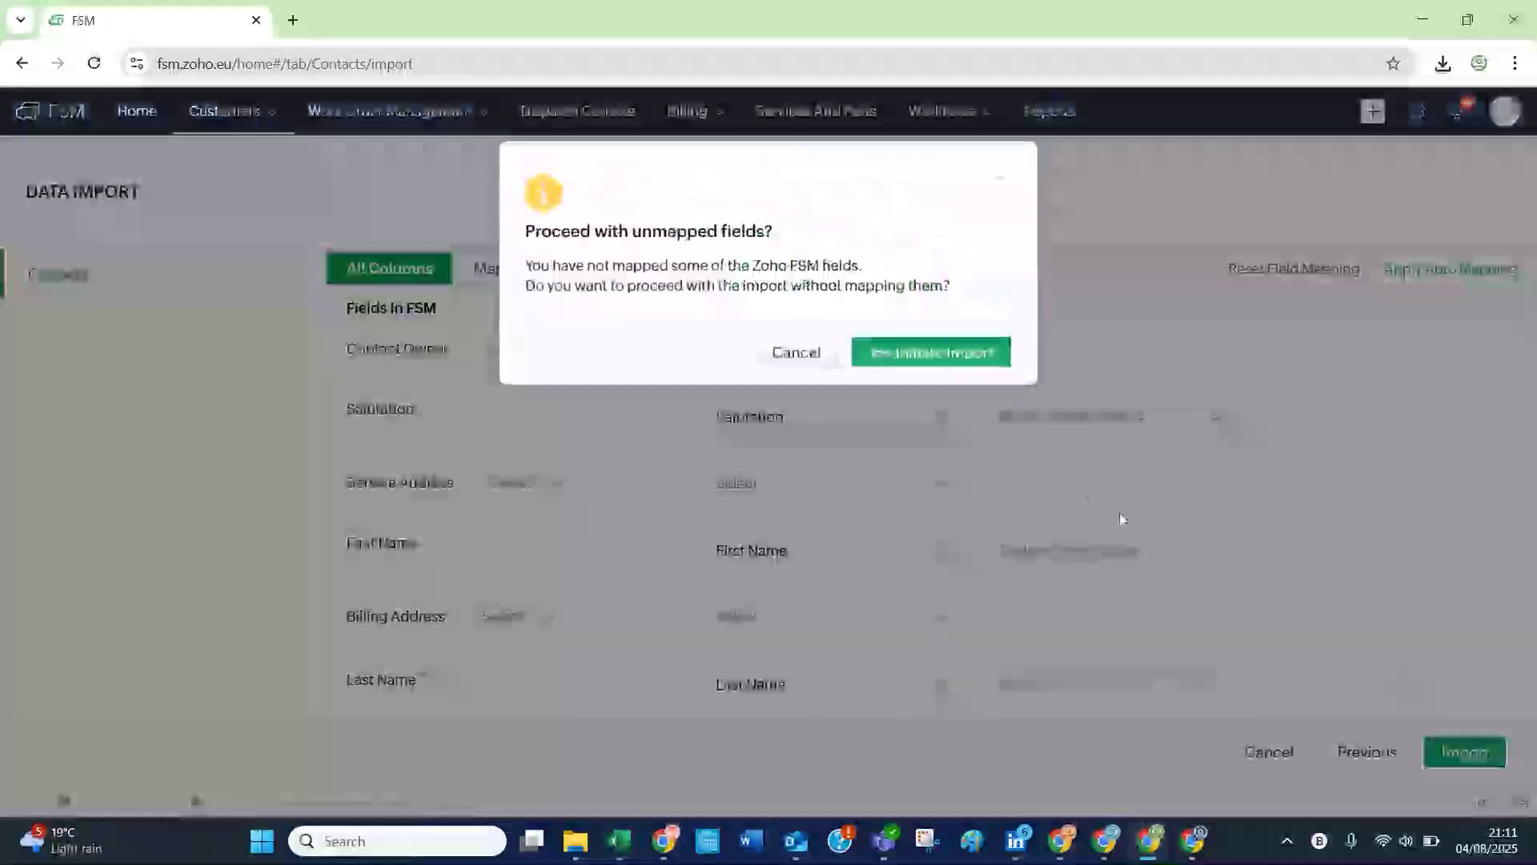
pyautogui.click(938, 369)
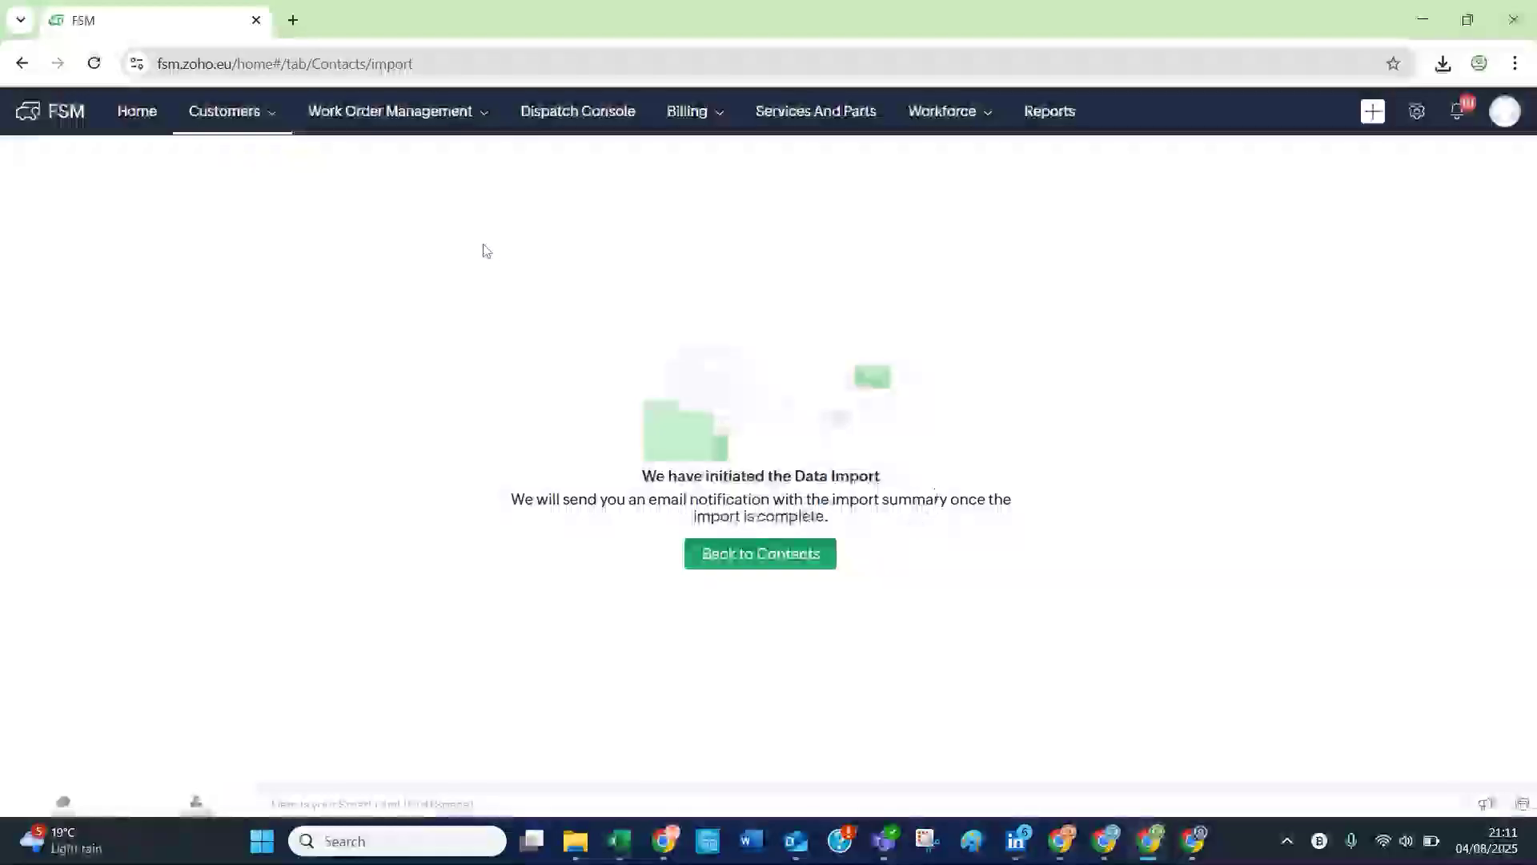
# Return to the contacts list and reload it to check for the imported contacts
pyautogui.click(224, 110)
pyautogui.click(213, 154)
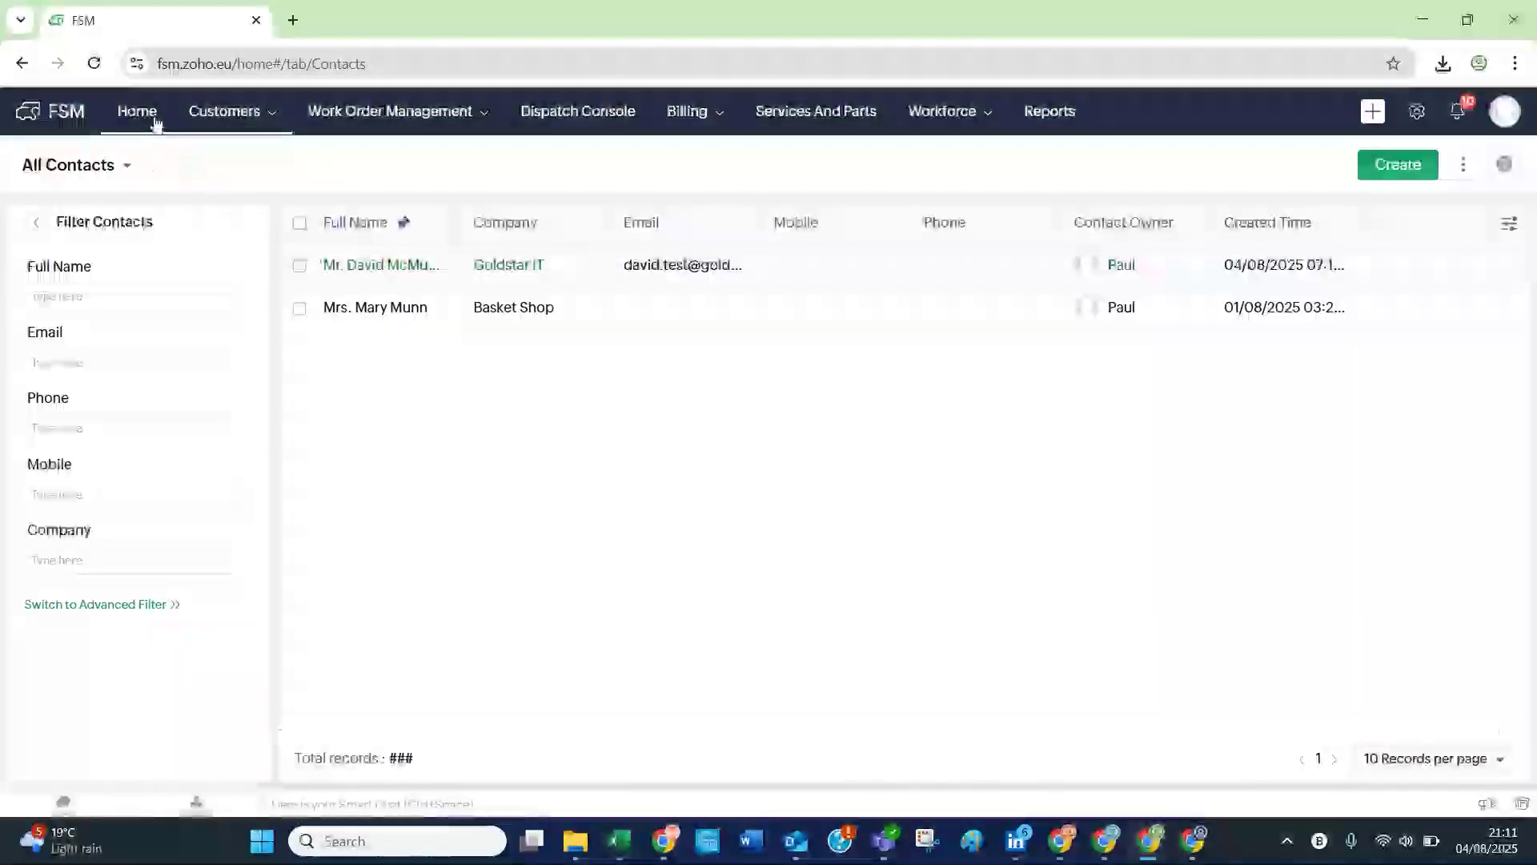
pyautogui.click(95, 64)
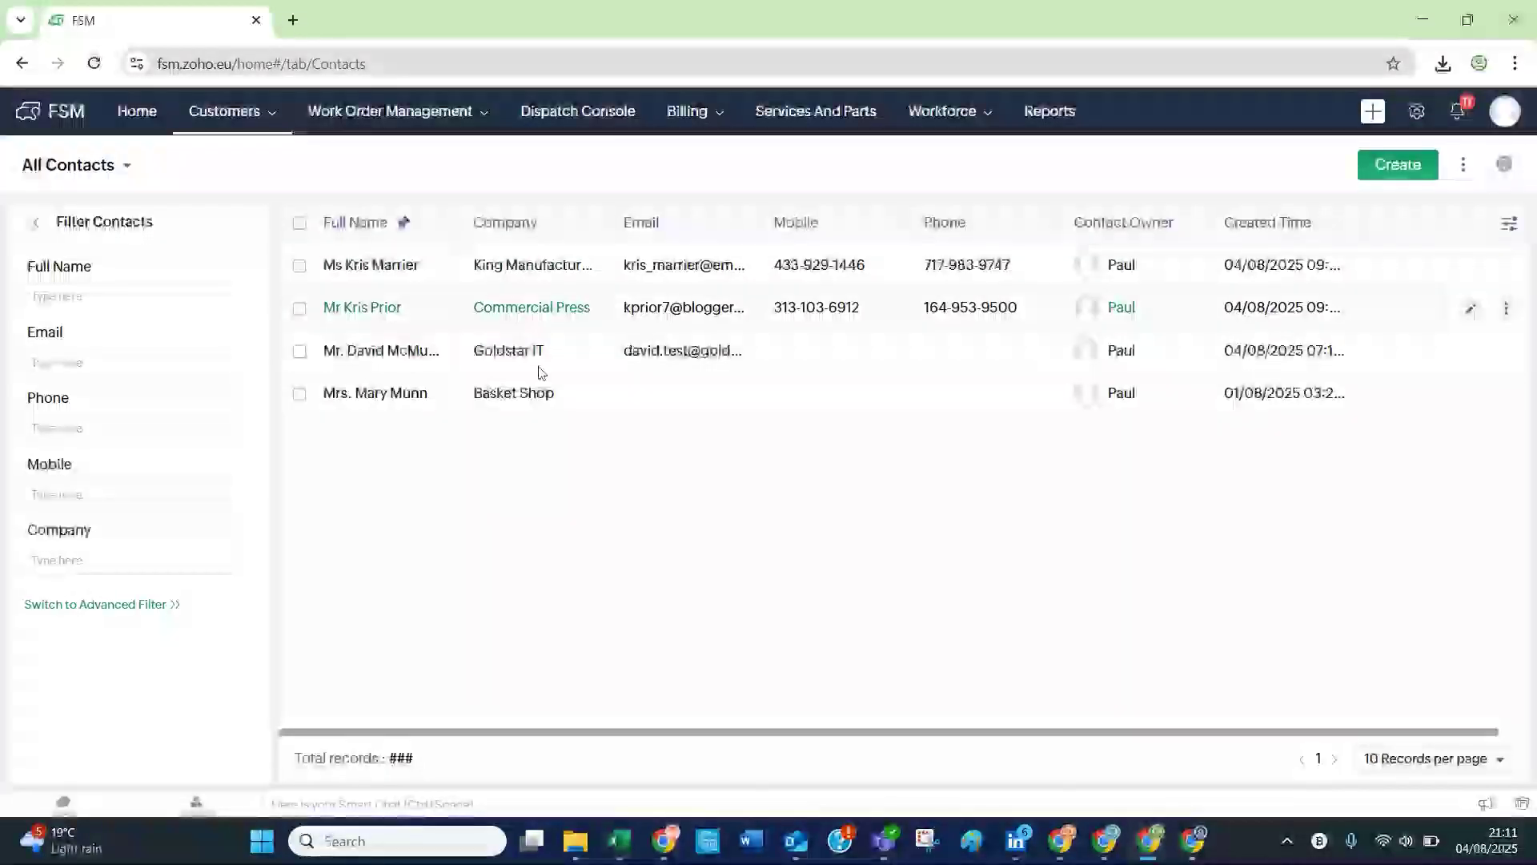
# Switch to the SampleContacts.csv1 workbook in Excel to compare its columns with the imported contacts, then return to the contacts list
pyautogui.moveTo(626, 859)
pyautogui.click(436, 727)
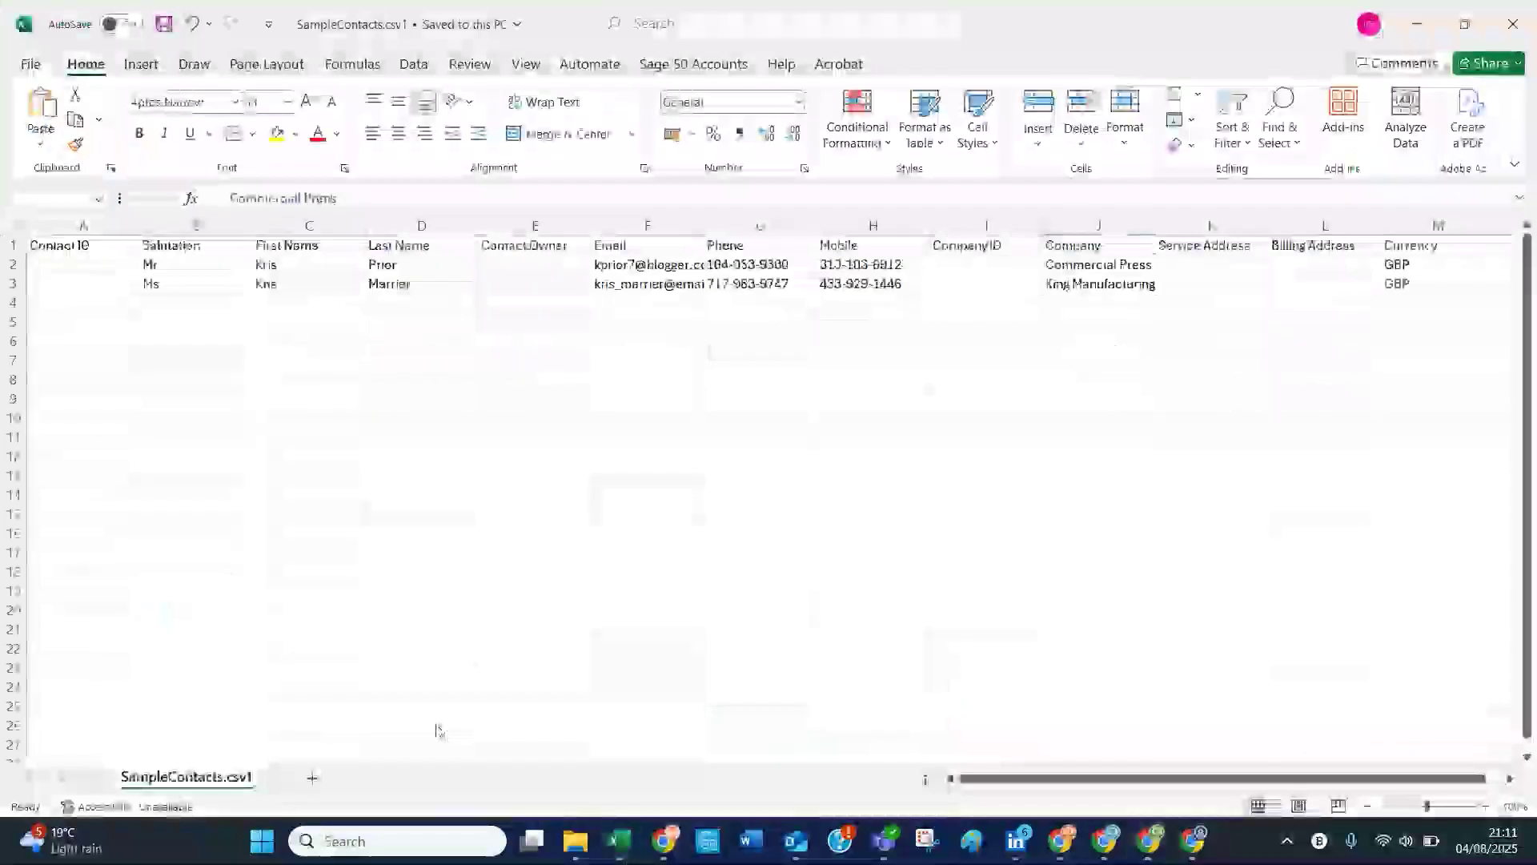
pyautogui.click(449, 401)
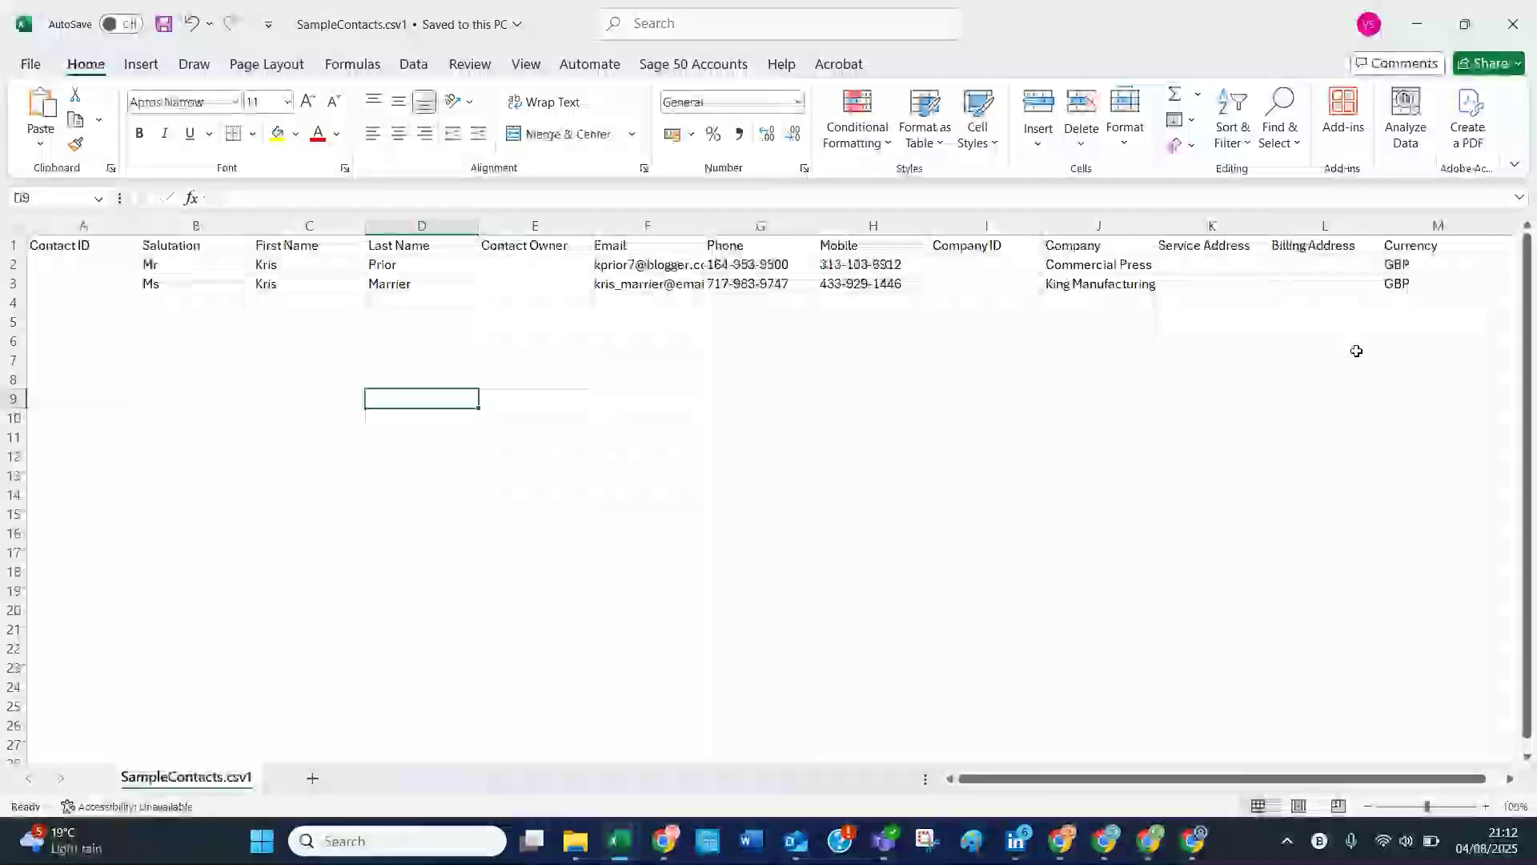
pyautogui.click(1417, 22)
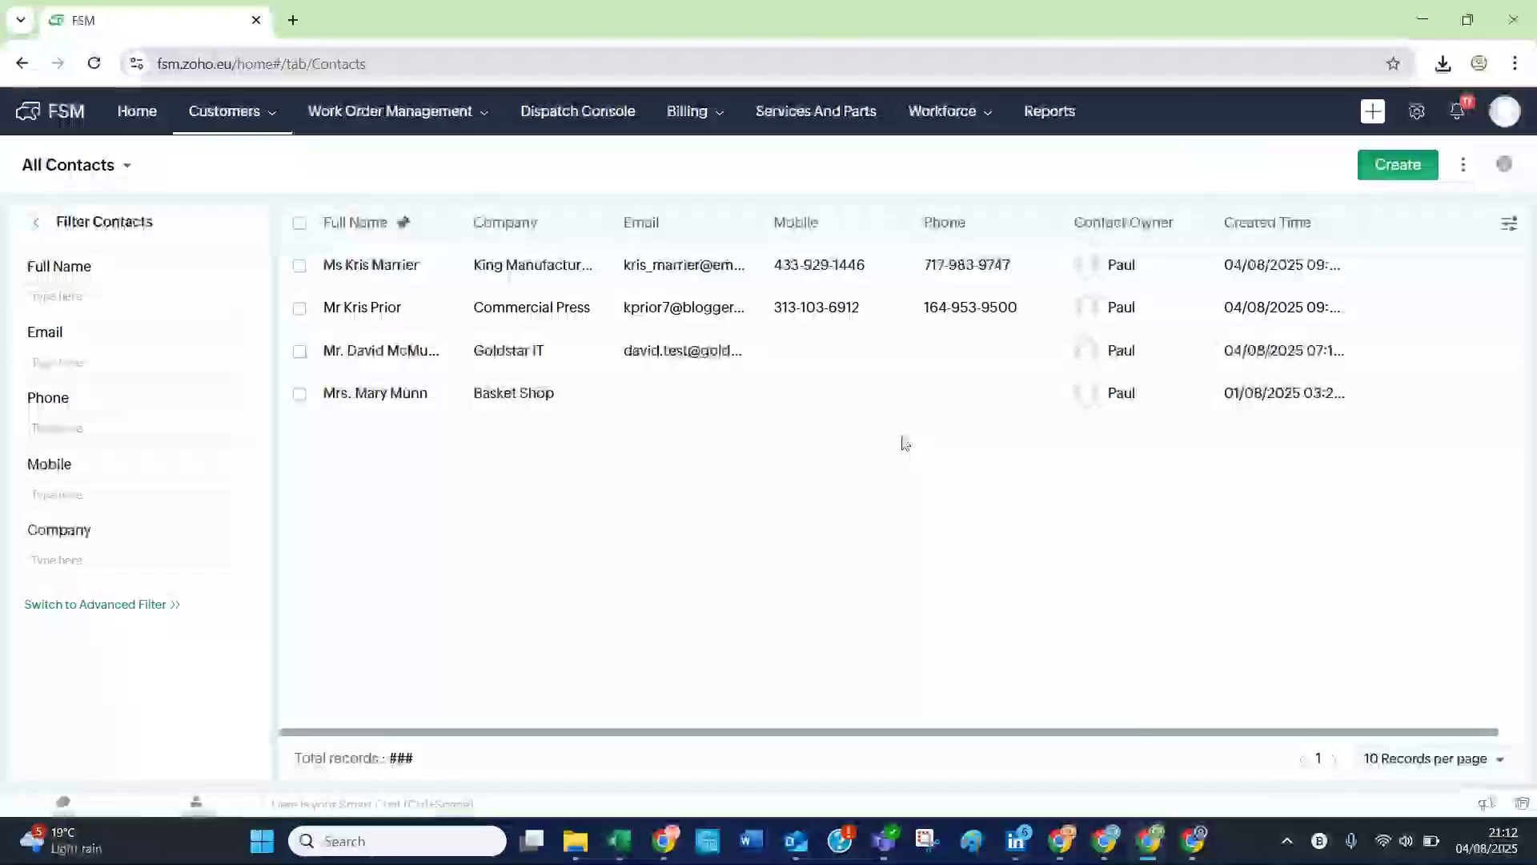